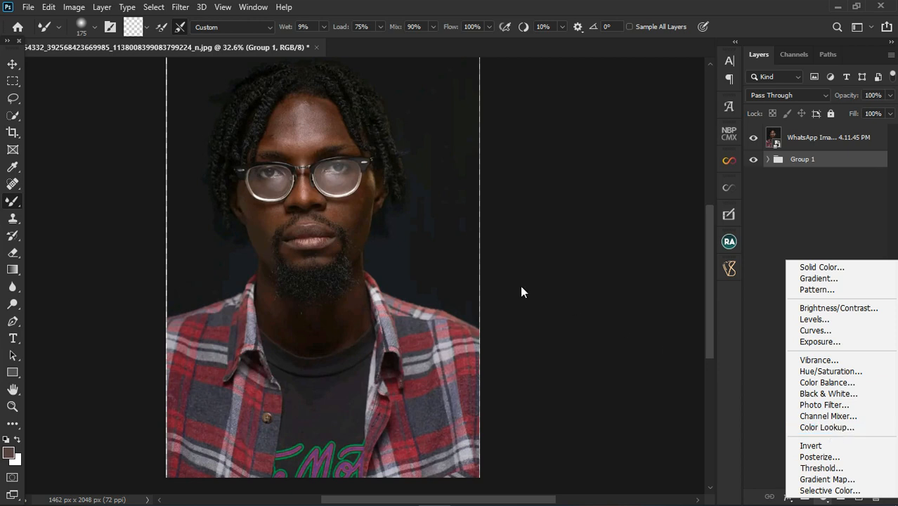
click(308, 208)
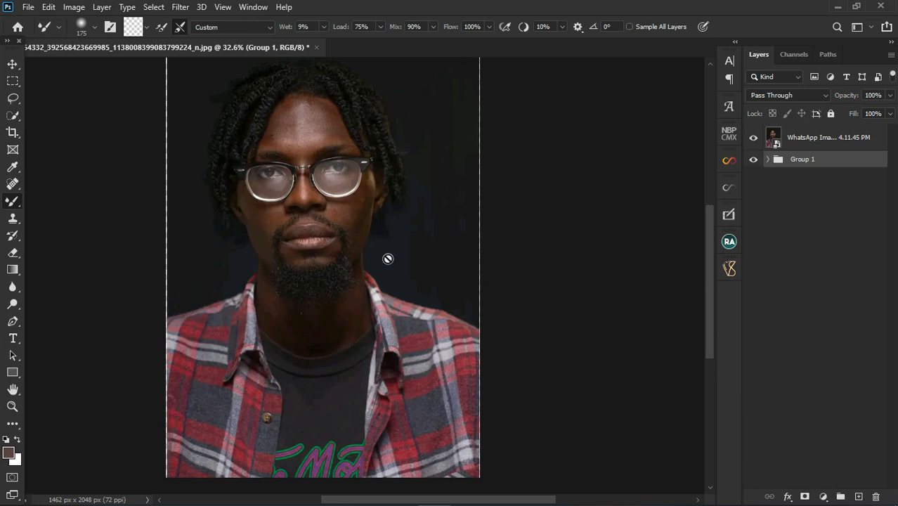
click(12, 64)
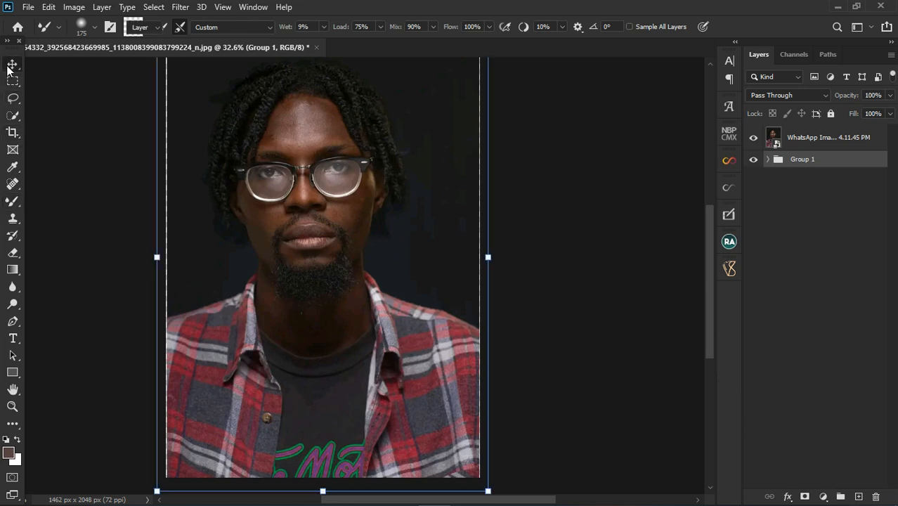
click(12, 202)
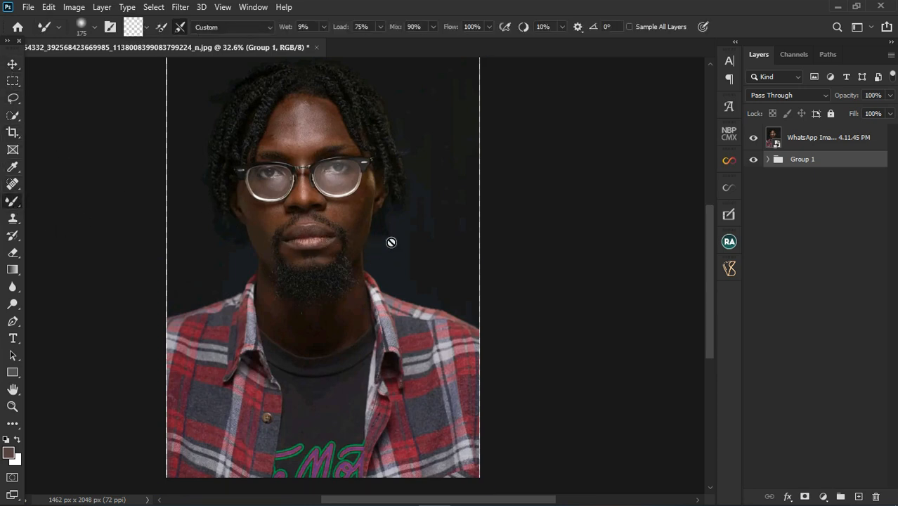
scroll(404, 232, up, 2)
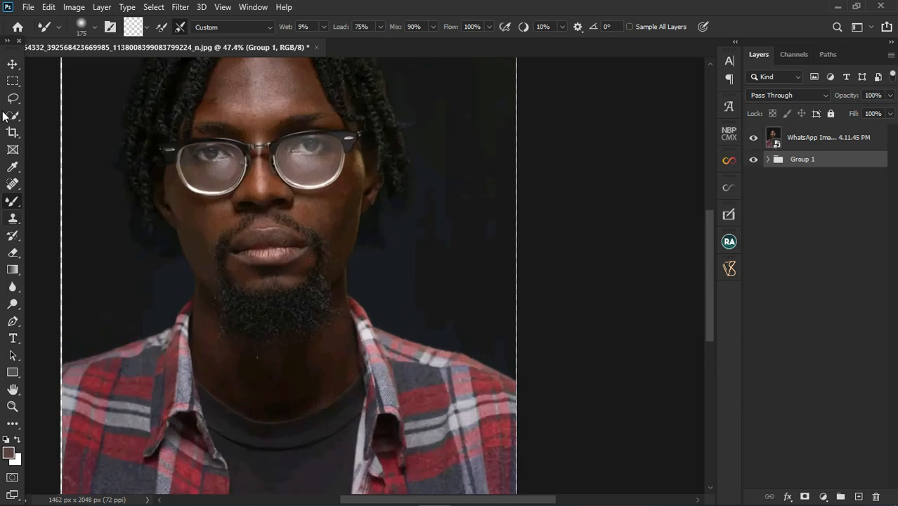
click(12, 64)
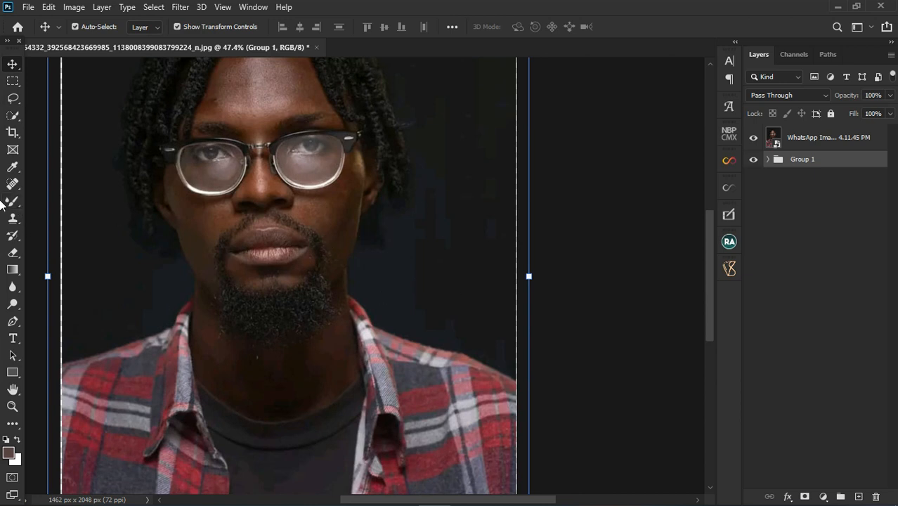
drag(13, 204, 55, 238)
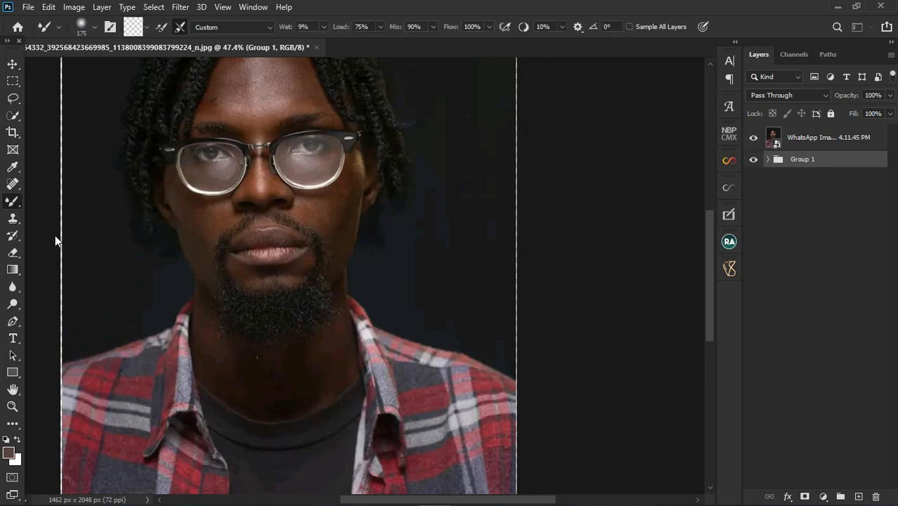
Rasterize the WhatsApp Image photo layer and make a short Mixer Brush stroke over the dark background beside the neck.
click(820, 138)
right_click(820, 139)
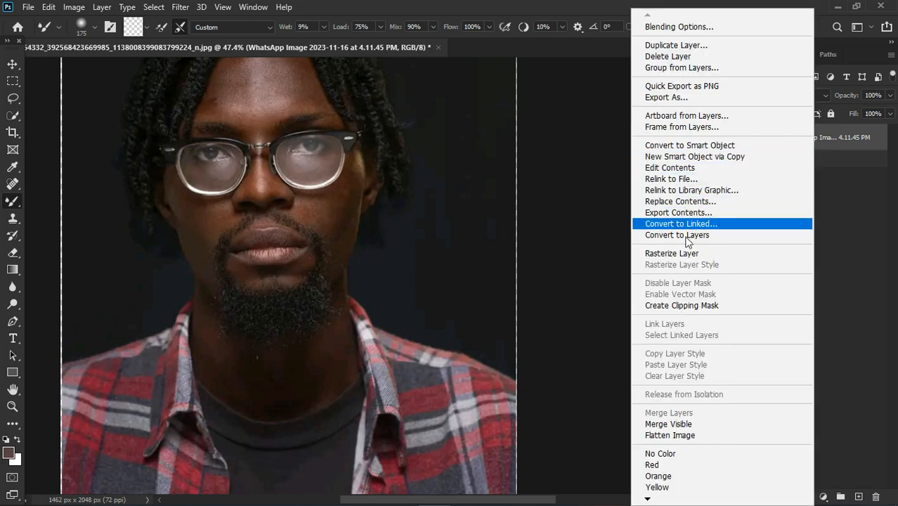
click(672, 253)
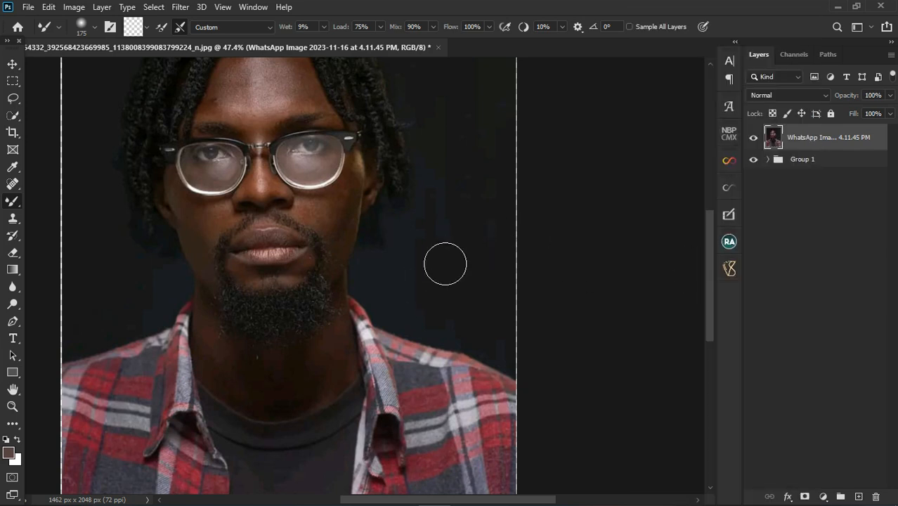
mouse_move(444, 263)
mouse_down()
mouse_move(429, 305)
mouse_move(445, 309)
mouse_move(475, 345)
mouse_move(445, 323)
mouse_move(493, 300)
mouse_move(396, 298)
mouse_move(508, 309)
mouse_move(443, 303)
mouse_move(405, 311)
mouse_move(451, 308)
mouse_move(411, 300)
mouse_move(421, 282)
mouse_move(399, 271)
mouse_move(434, 284)
mouse_up()
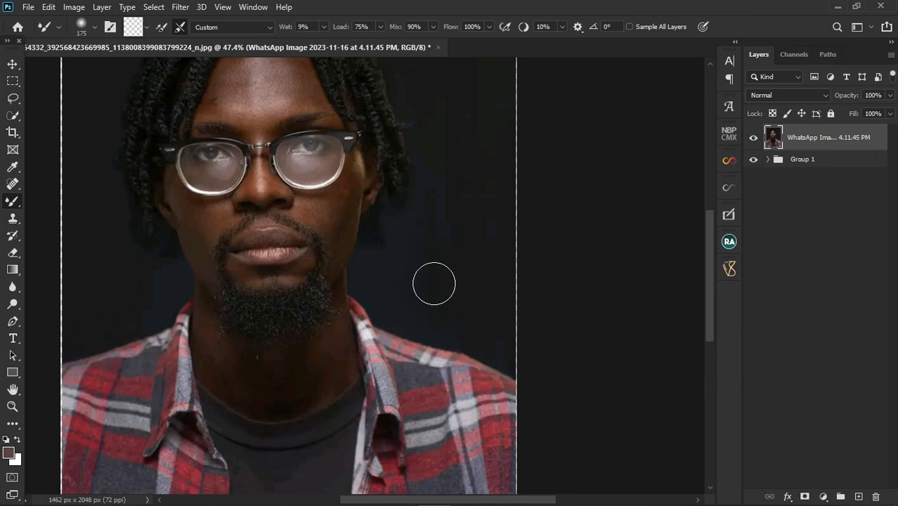
click(13, 98)
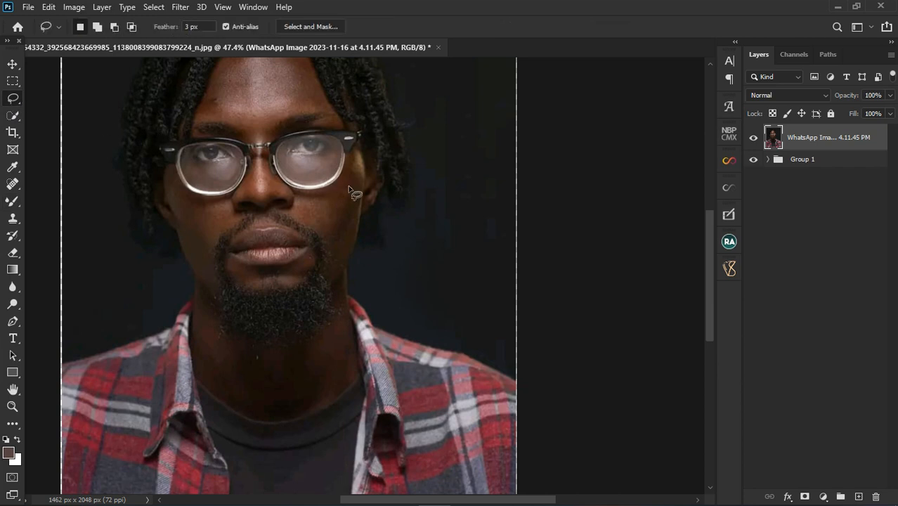
mouse_move(405, 157)
mouse_down()
mouse_move(411, 189)
mouse_move(400, 212)
mouse_move(382, 220)
mouse_move(385, 240)
mouse_move(350, 260)
mouse_move(349, 273)
mouse_move(371, 318)
mouse_move(388, 334)
mouse_move(422, 340)
mouse_up()
scroll(387, 272, down, 1)
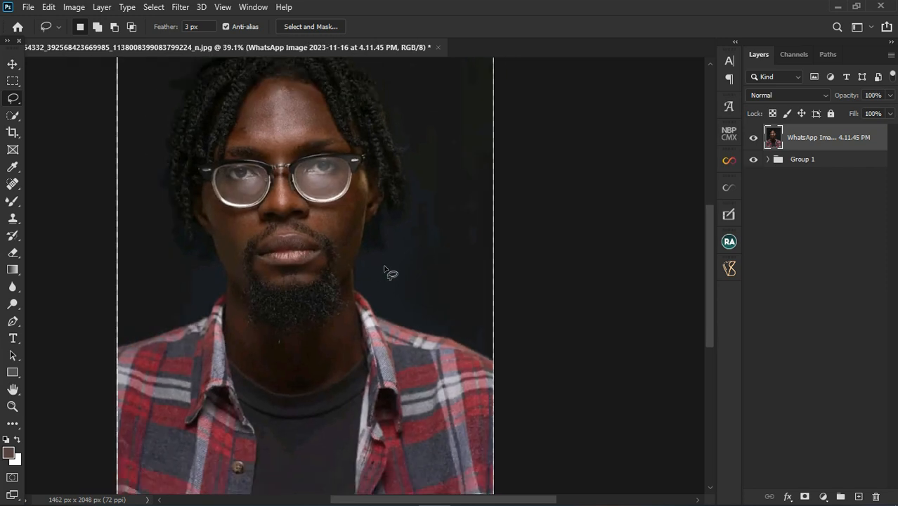
click(13, 204)
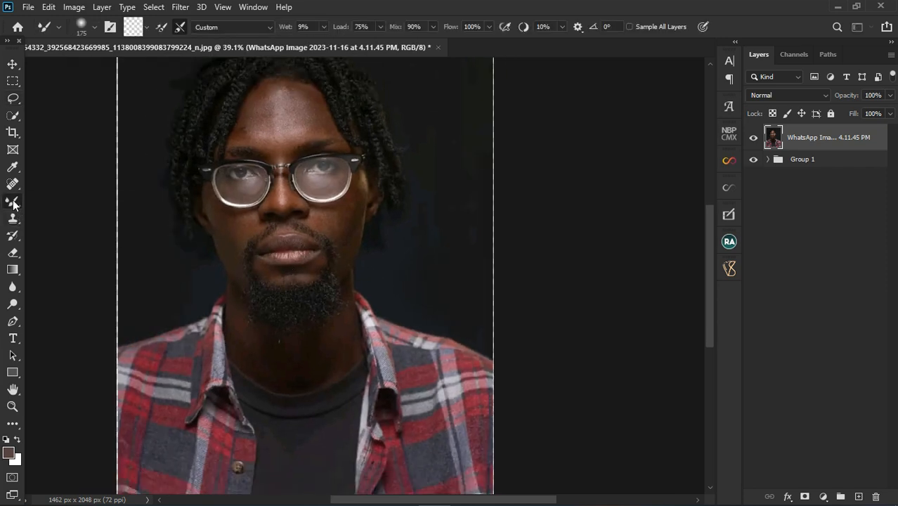
Add a Hue/Saturation adjustment layer above the WhatsApp Image photo layer.
click(11, 65)
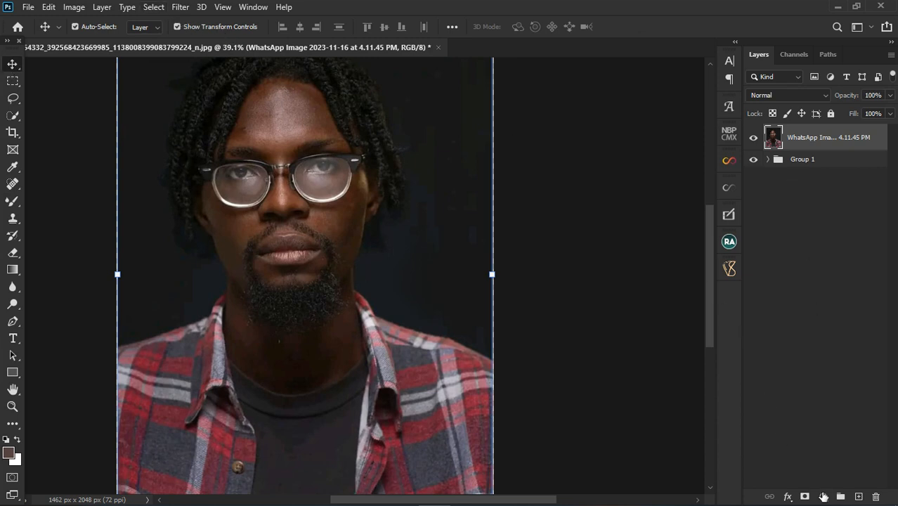
click(823, 497)
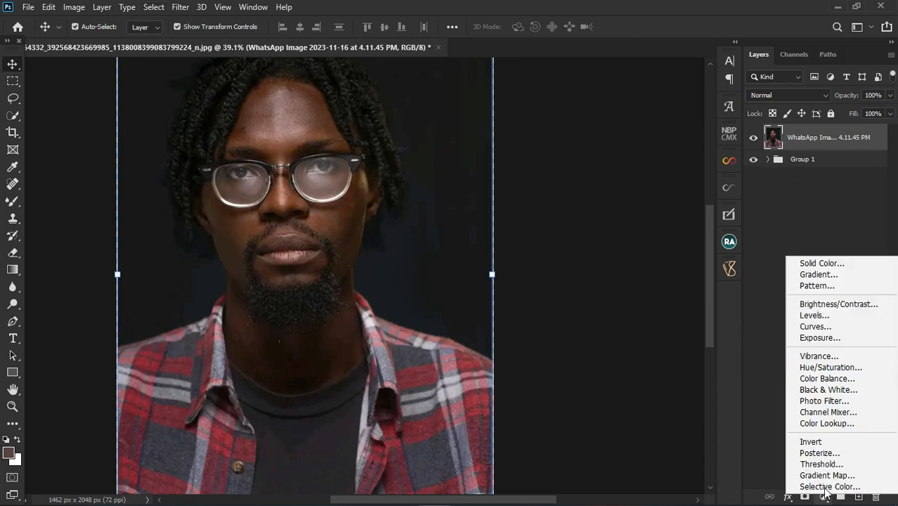
click(830, 367)
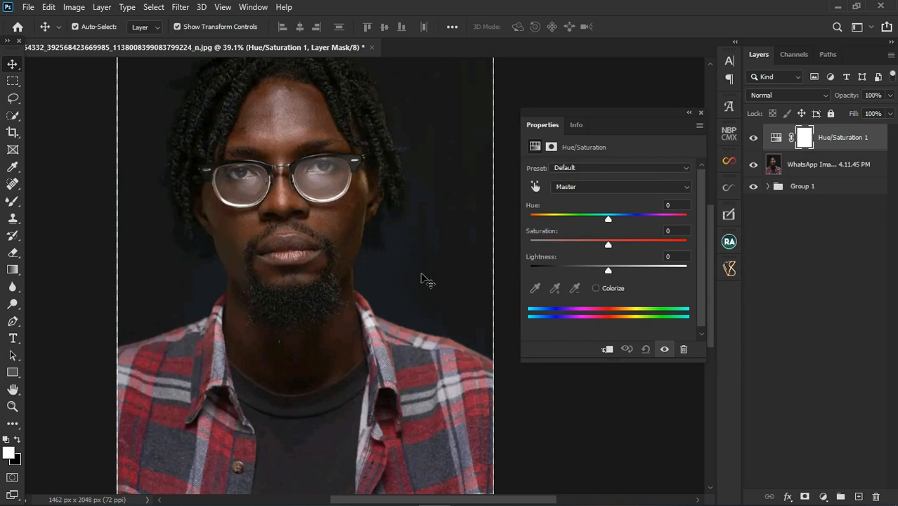
scroll(422, 183, down, 1)
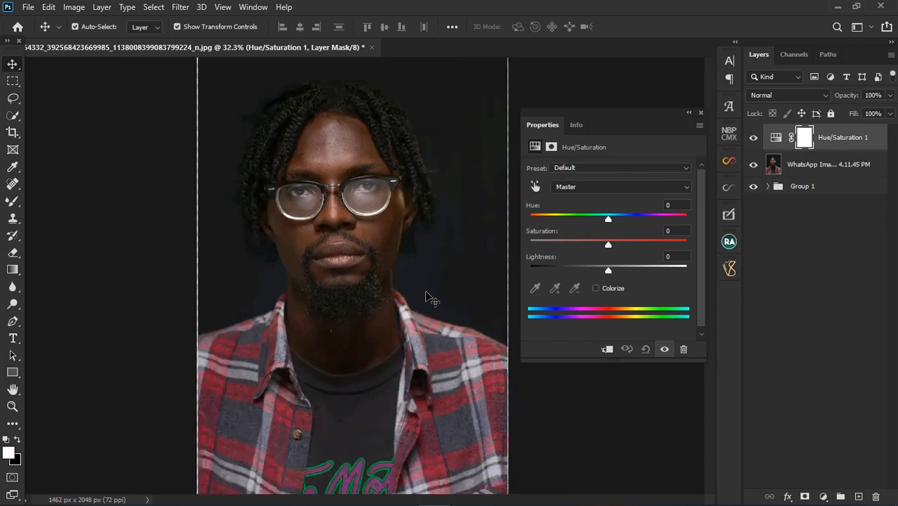
scroll(450, 137, up, 1)
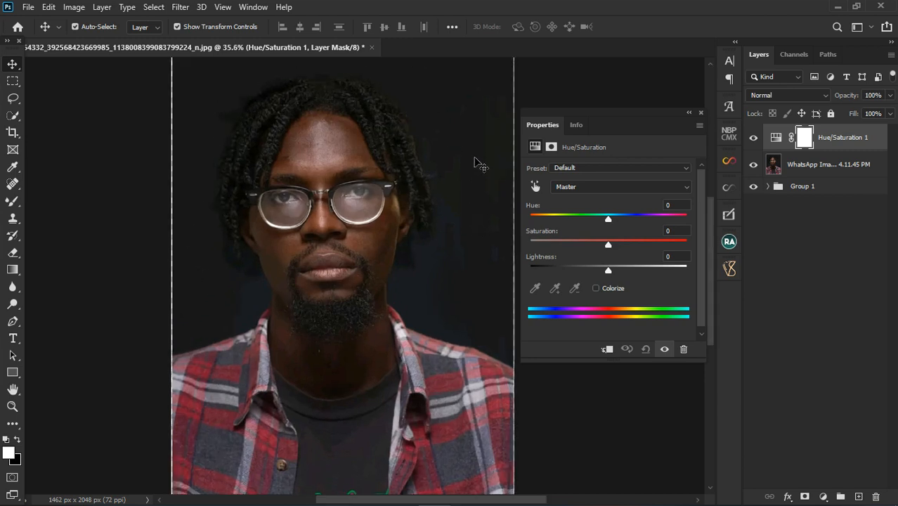
scroll(483, 146, up, 4)
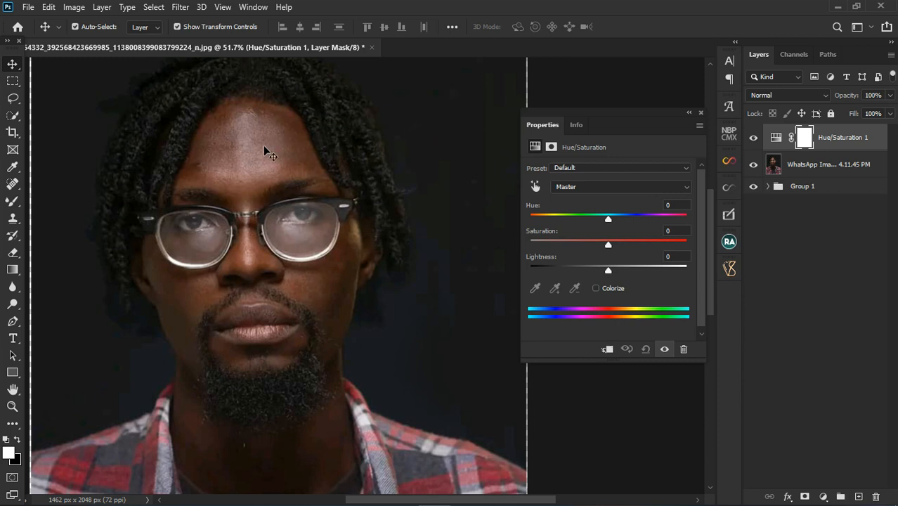
scroll(337, 289, down, 2)
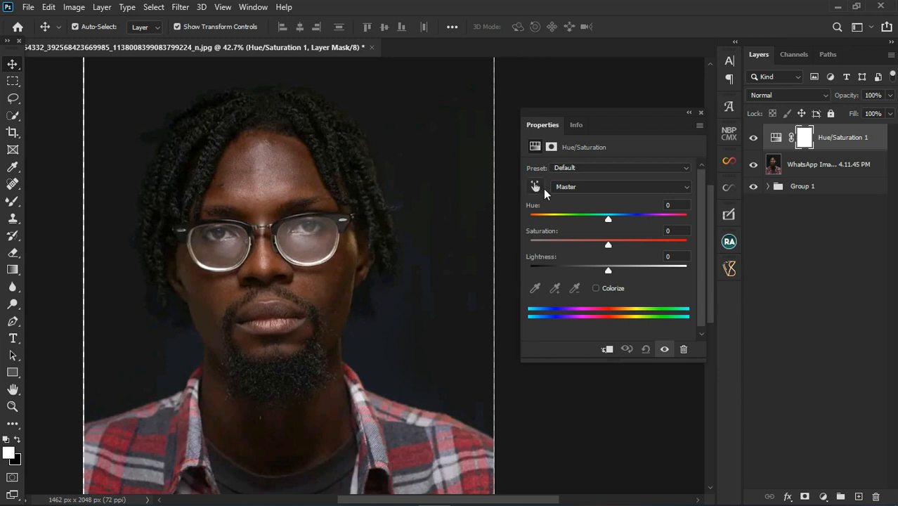
scroll(297, 164, up, 2)
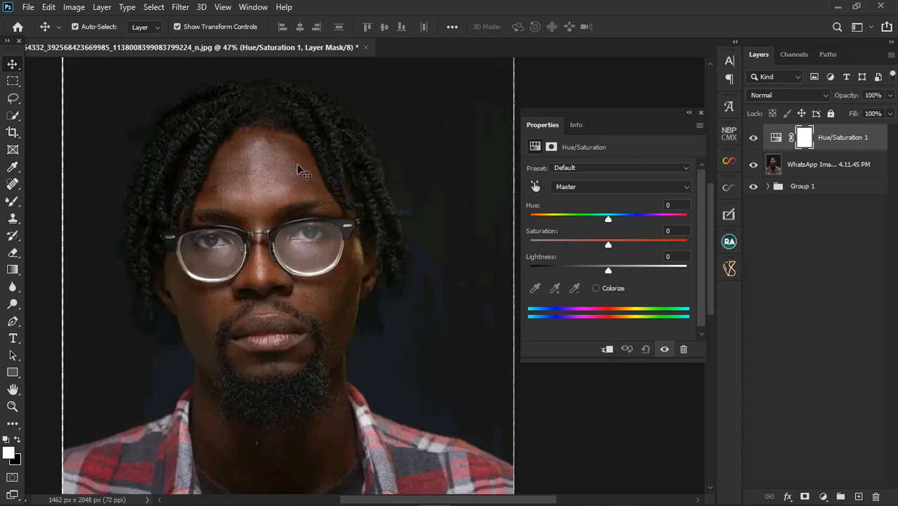
scroll(301, 167, down, 1)
Mask the Hue/Saturation layer with Color Range, sampling the bluish background patches on both sides of the neck and above the shoulder.
click(180, 9)
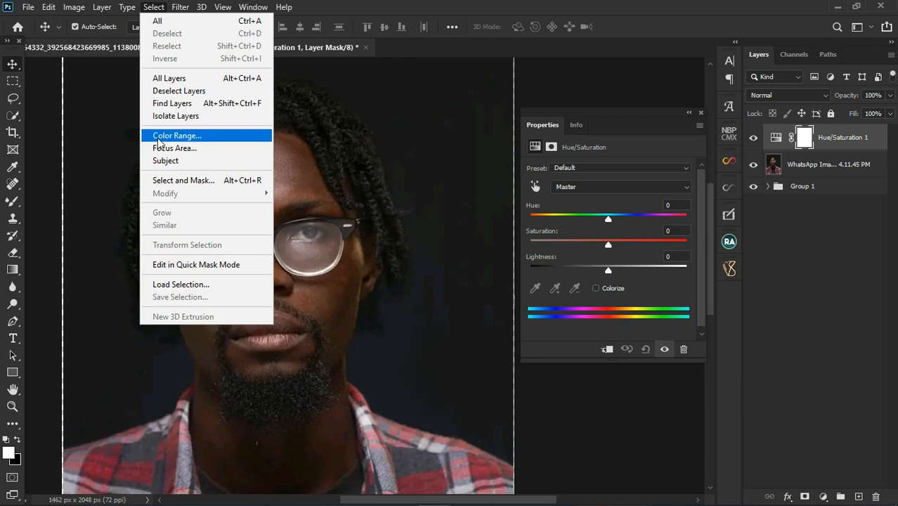
click(280, 207)
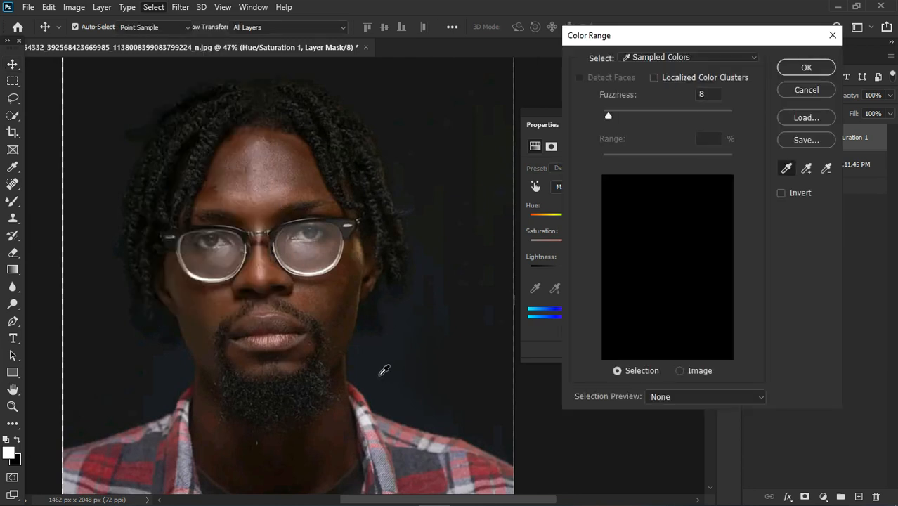
click(381, 375)
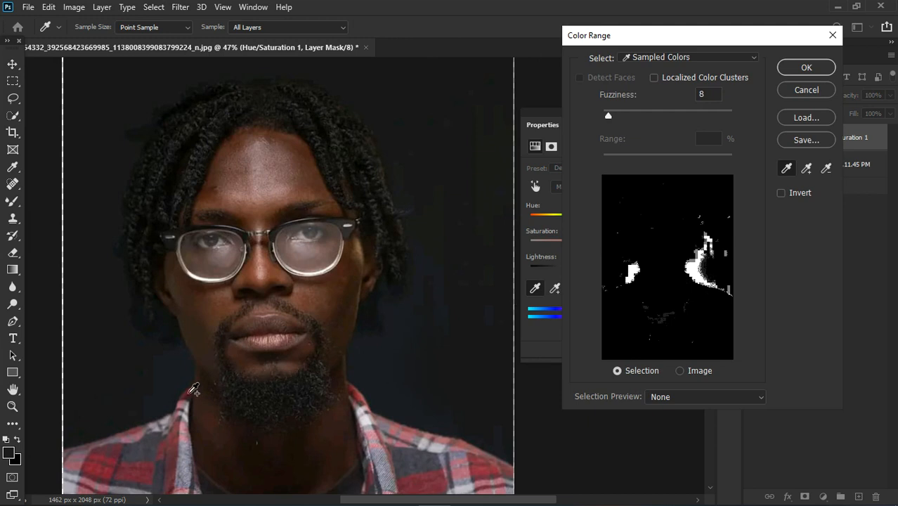
click(178, 388)
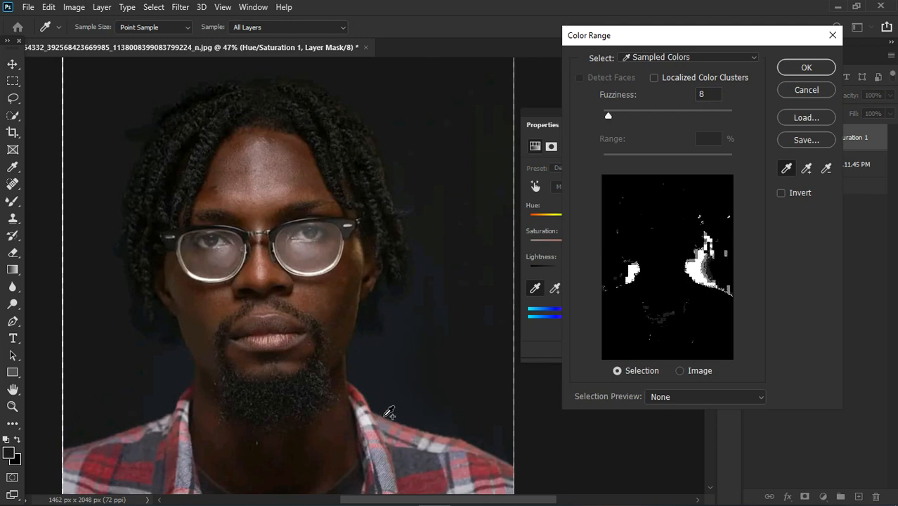
click(410, 430)
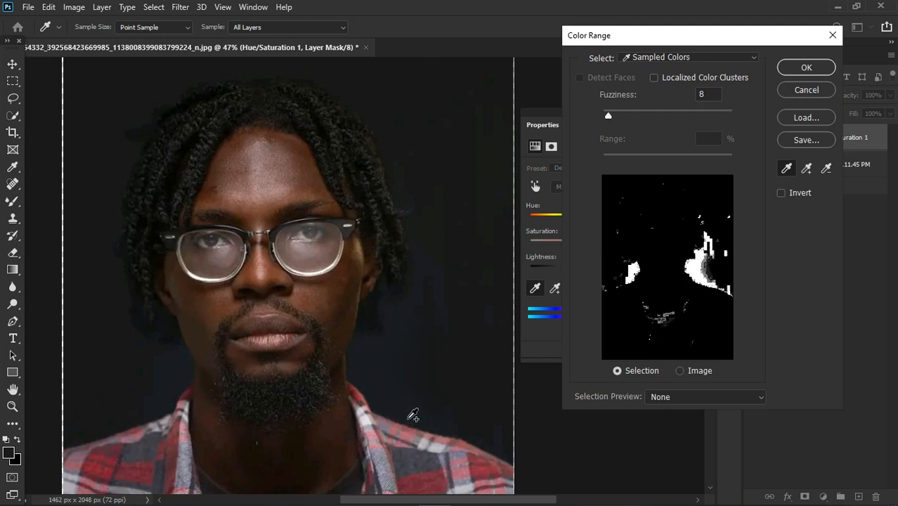
click(806, 67)
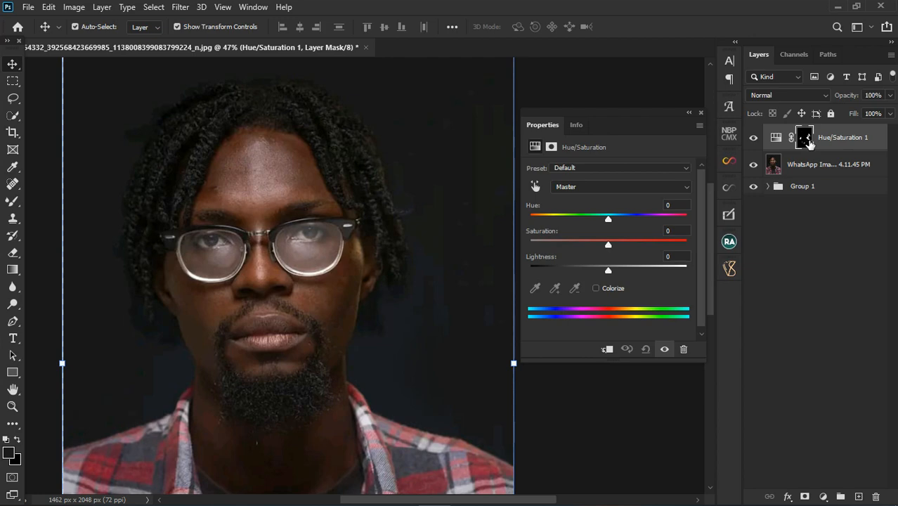
Inspect the Hue/Saturation layer's mask on its own and return to the photo view.
alt+click(806, 140)
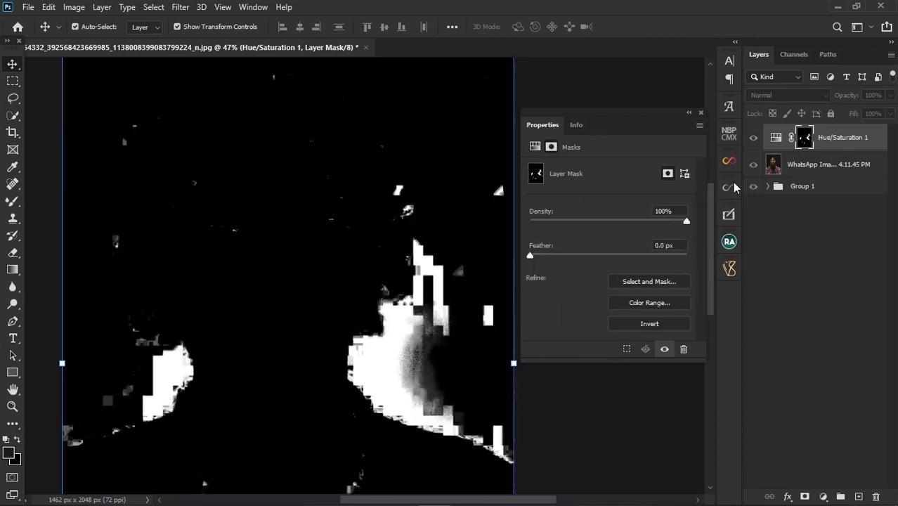
alt+click(805, 140)
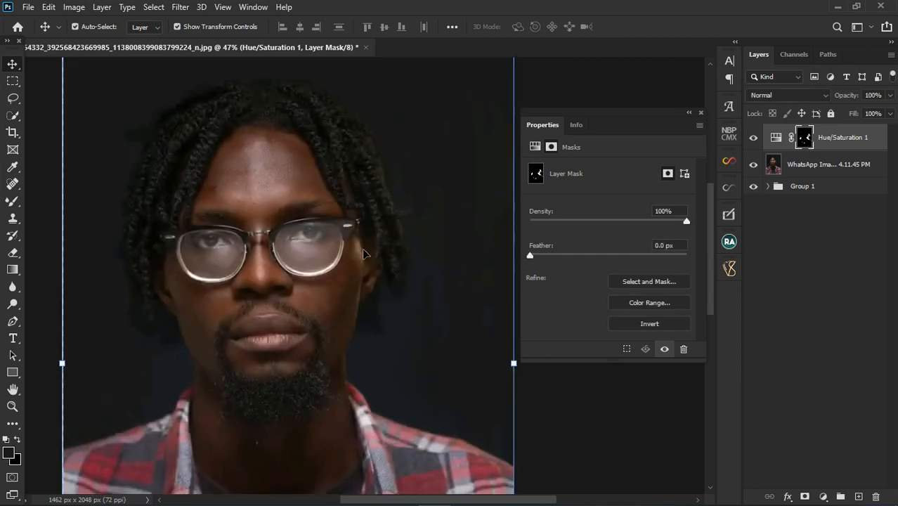
scroll(364, 253, down, 4)
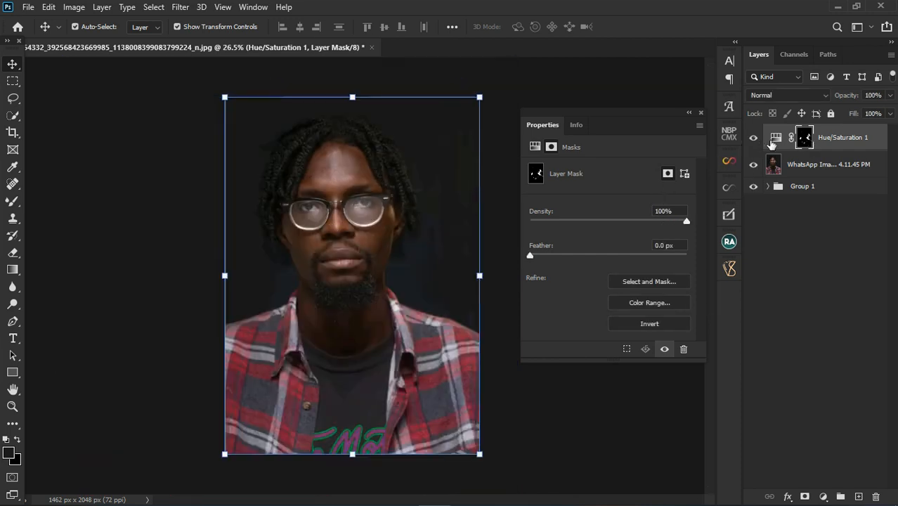
Try a Lightness of -19 on the Hue/Saturation adjustment and reset it to its defaults.
click(774, 138)
scroll(380, 313, up, 1)
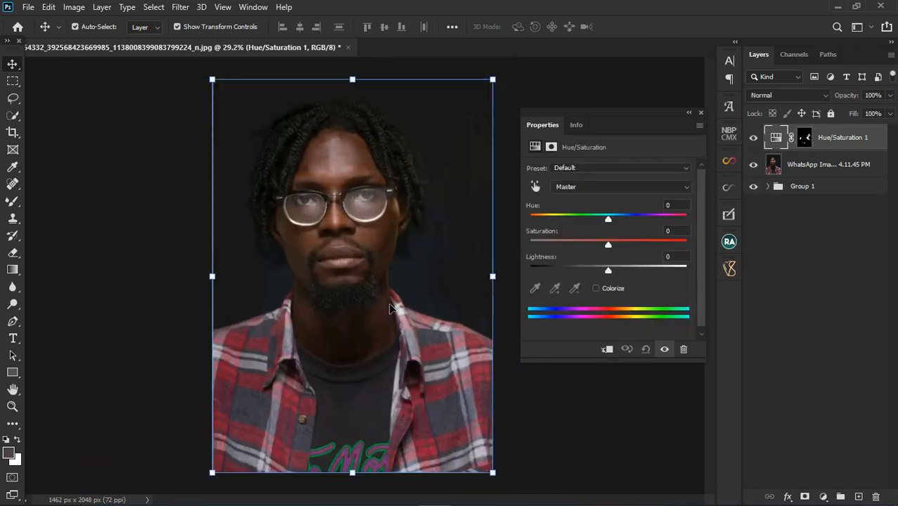
scroll(391, 308, up, 2)
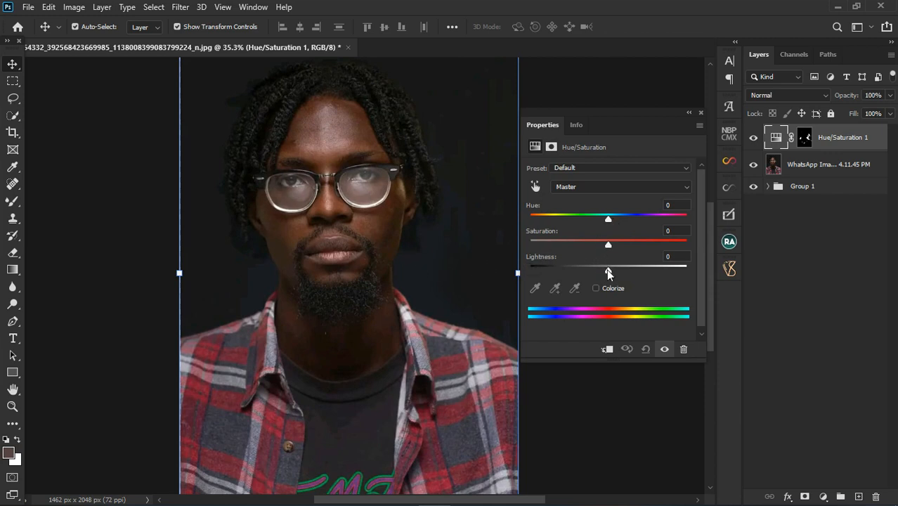
mouse_move(608, 271)
mouse_down()
mouse_move(575, 269)
mouse_move(594, 271)
mouse_up()
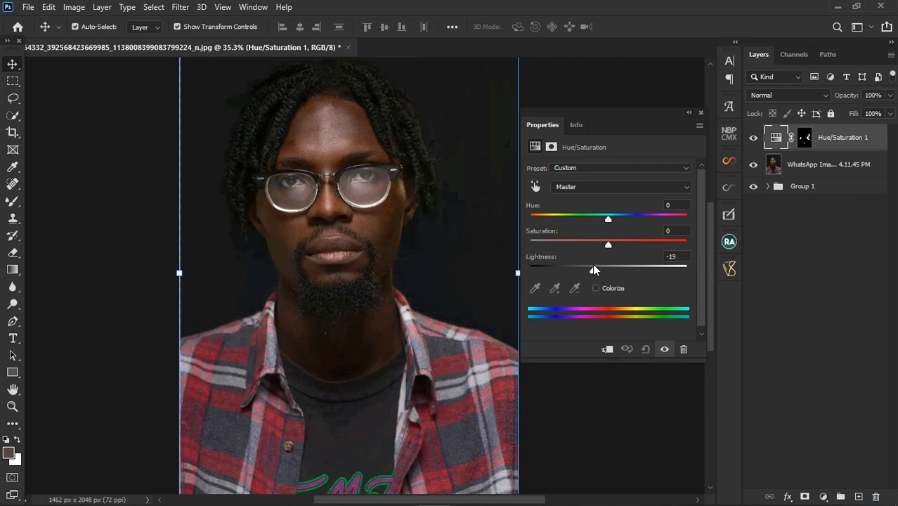
drag(594, 270, 594, 270)
click(647, 349)
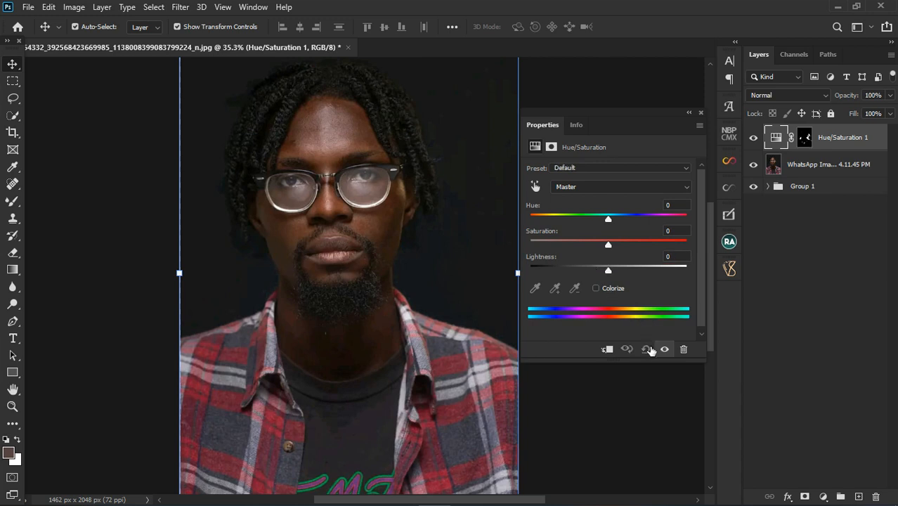
Target the Blues range of the Hue/Saturation adjustment by sampling the bluish background beside the neck with the on-image adjustment tool.
click(535, 188)
click(425, 272)
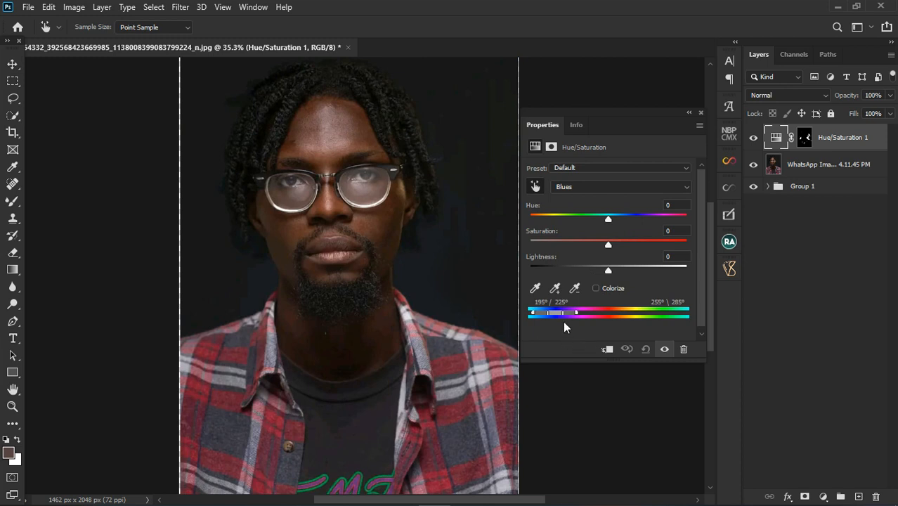
click(444, 90)
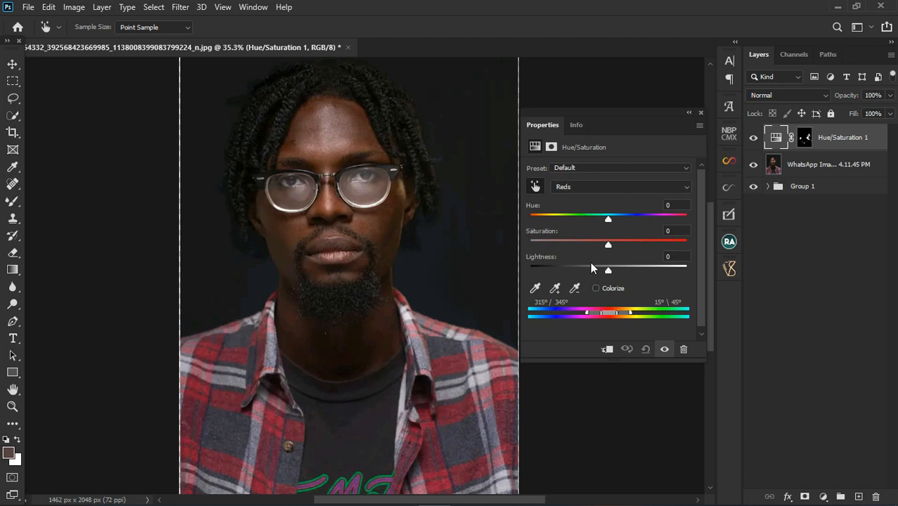
key(Down)
key(Down)
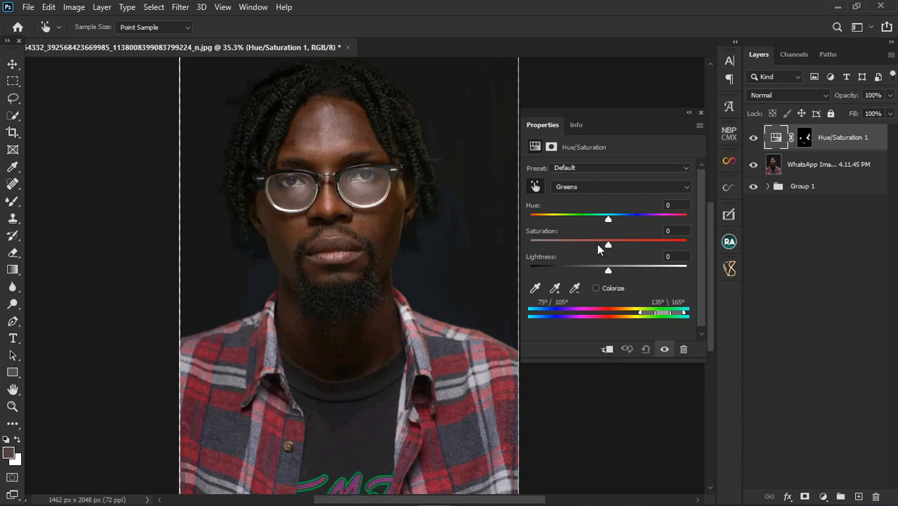
key(Up)
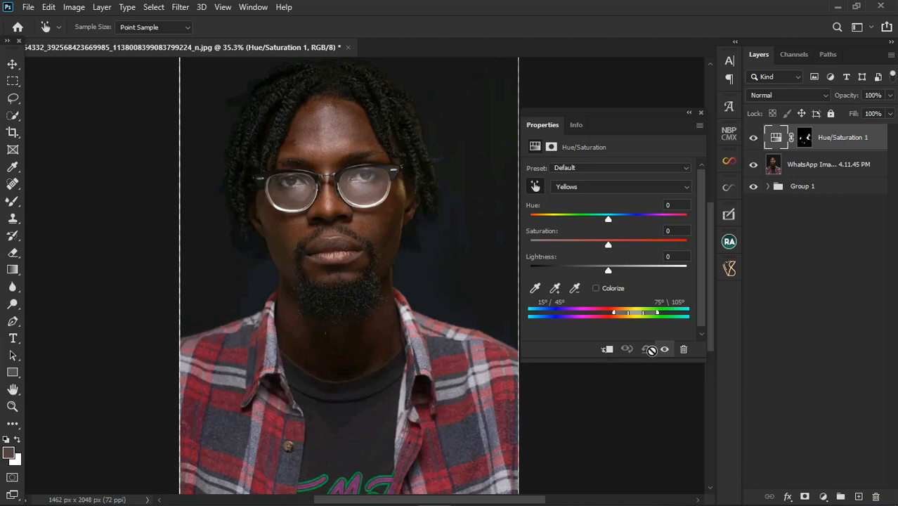
click(409, 268)
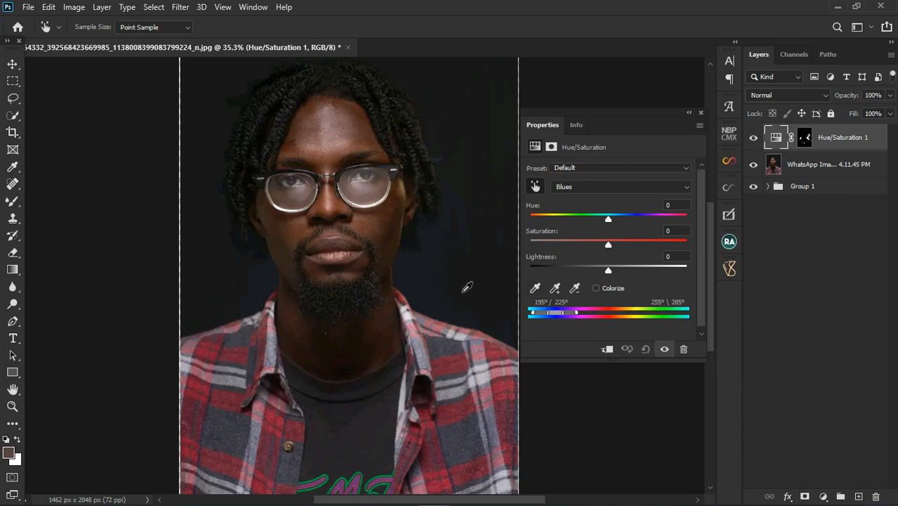
Set the Blues range to Hue -40, Saturation -17 and Lightness -100, and close the adjustment's properties.
drag(609, 274, 540, 265)
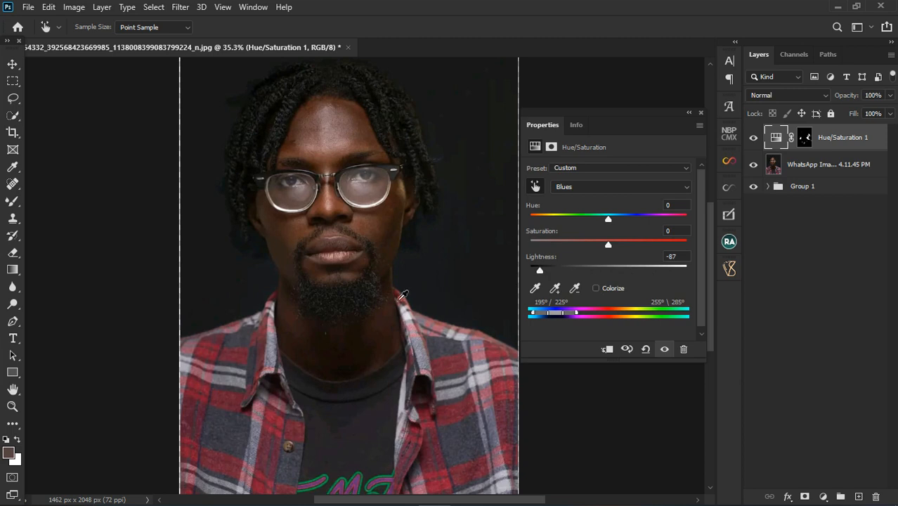
drag(540, 271, 519, 269)
drag(609, 219, 594, 246)
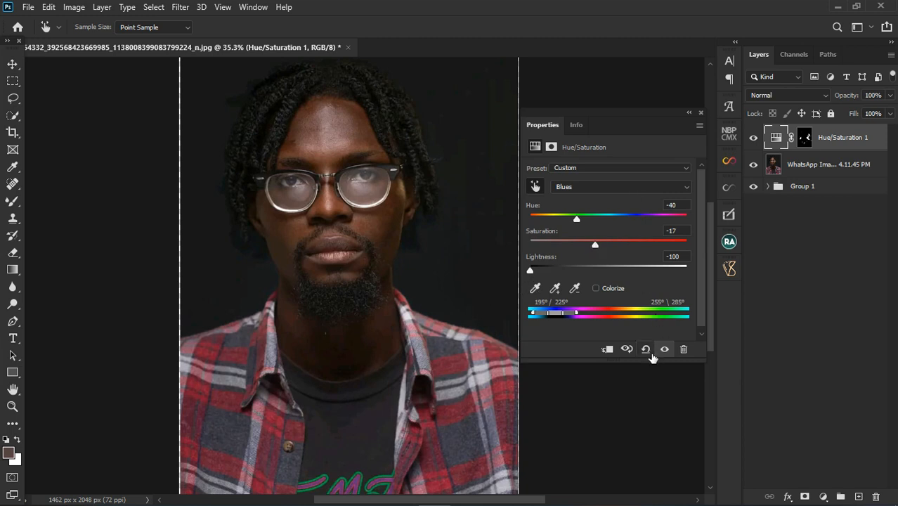
click(701, 113)
Add a second Hue/Saturation adjustment layer on top and replace its mask with a copy of the Hue/Saturation 1 mask.
click(824, 497)
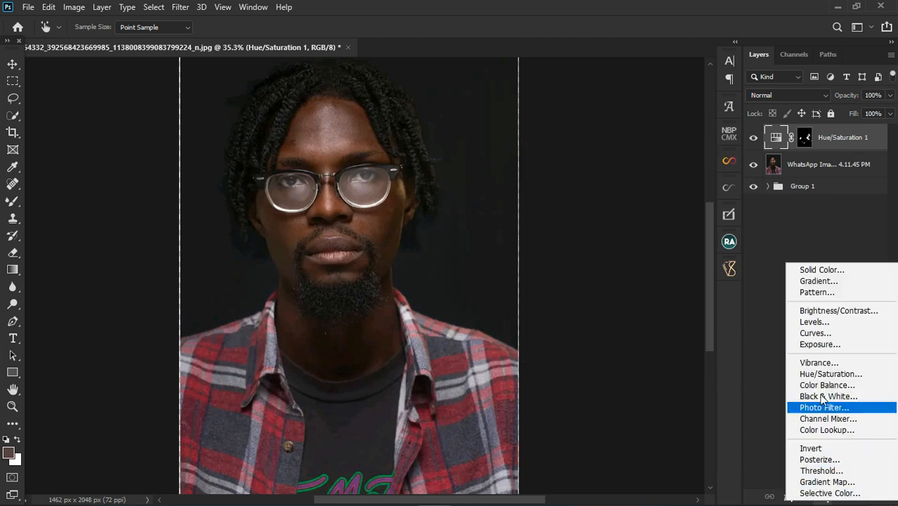
click(829, 374)
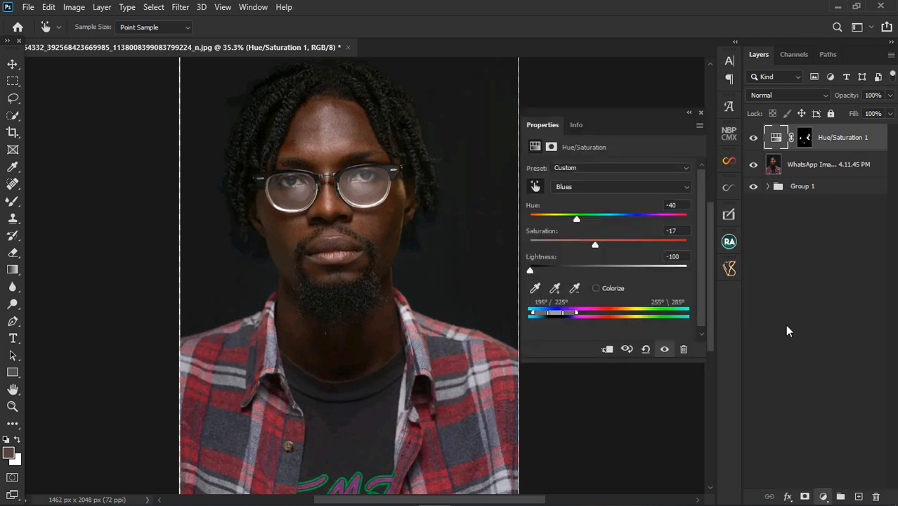
key(v)
click(754, 138)
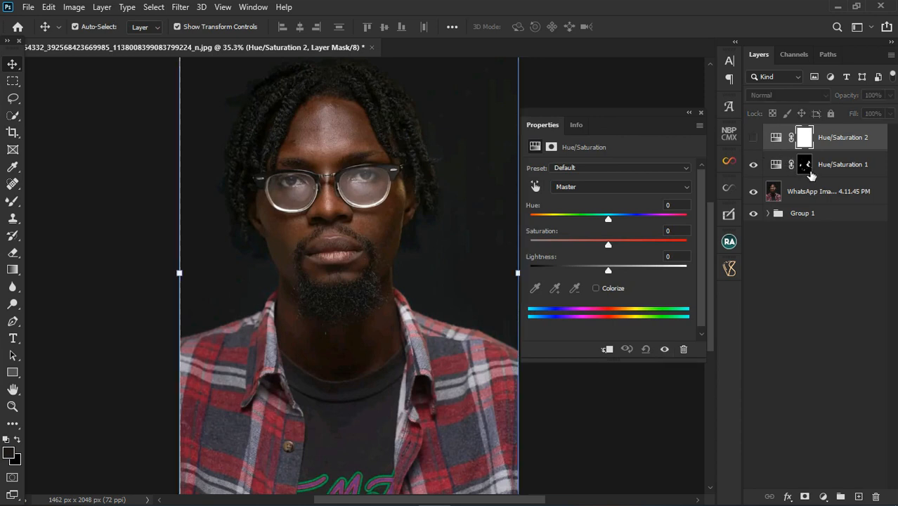
click(806, 165)
drag(808, 172, 804, 138)
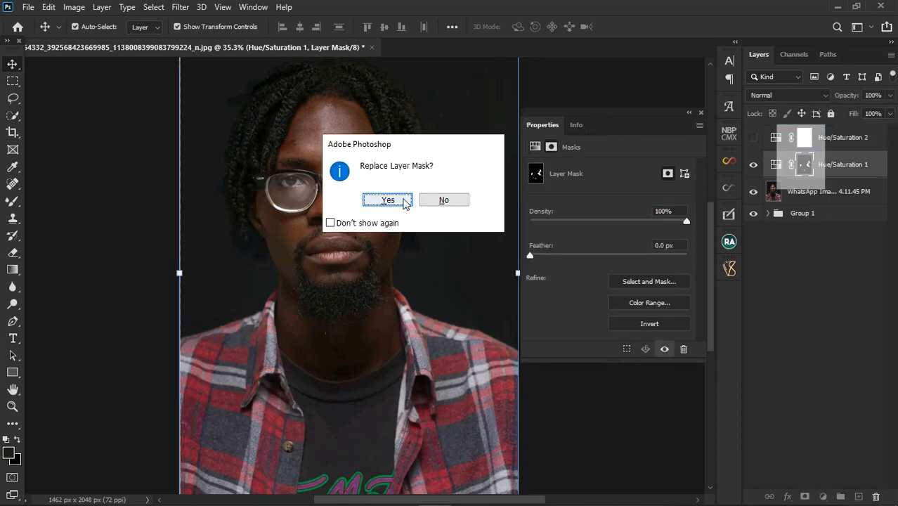
click(389, 199)
click(753, 138)
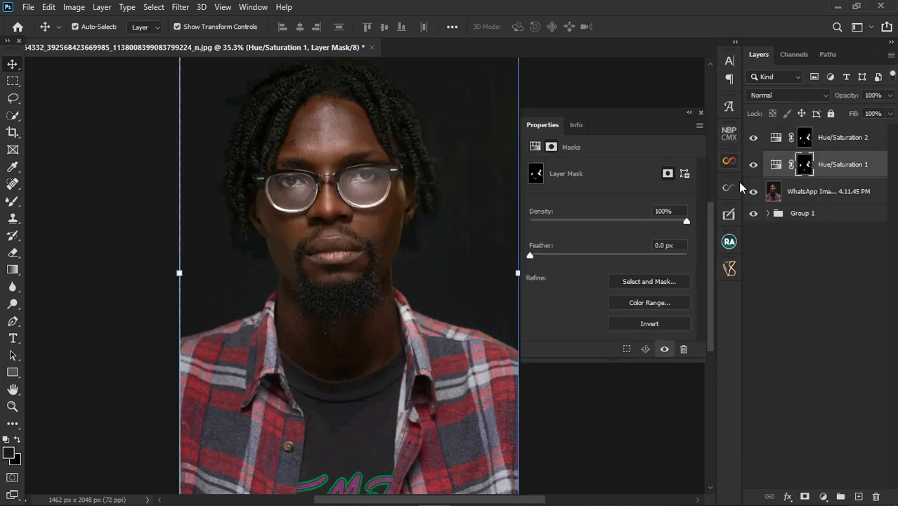
Hide Hue/Saturation 1 and set the Master range of Hue/Saturation 2 to Hue -24, Saturation -56 and Lightness -22.
click(754, 164)
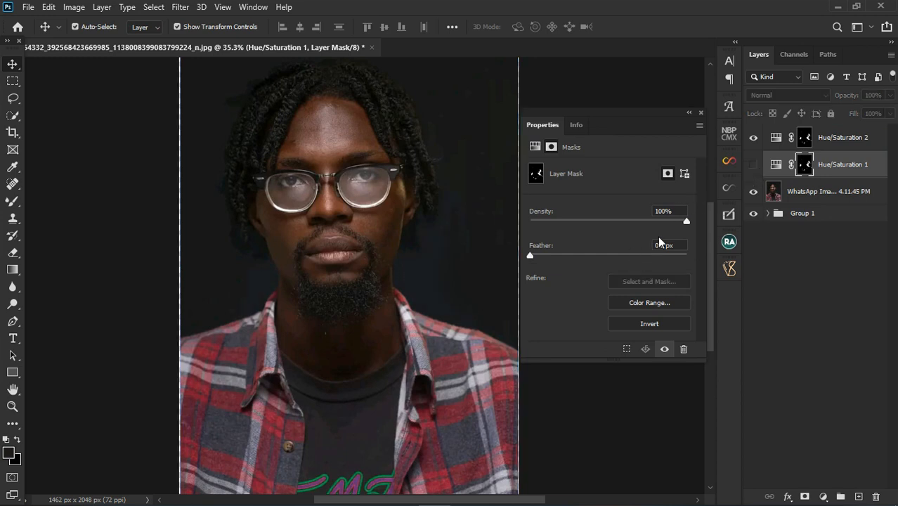
click(776, 139)
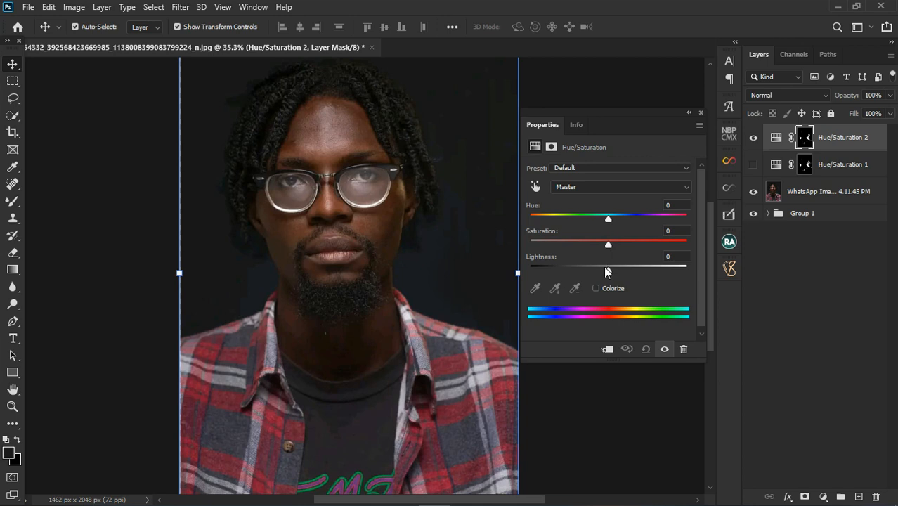
drag(606, 268, 596, 269)
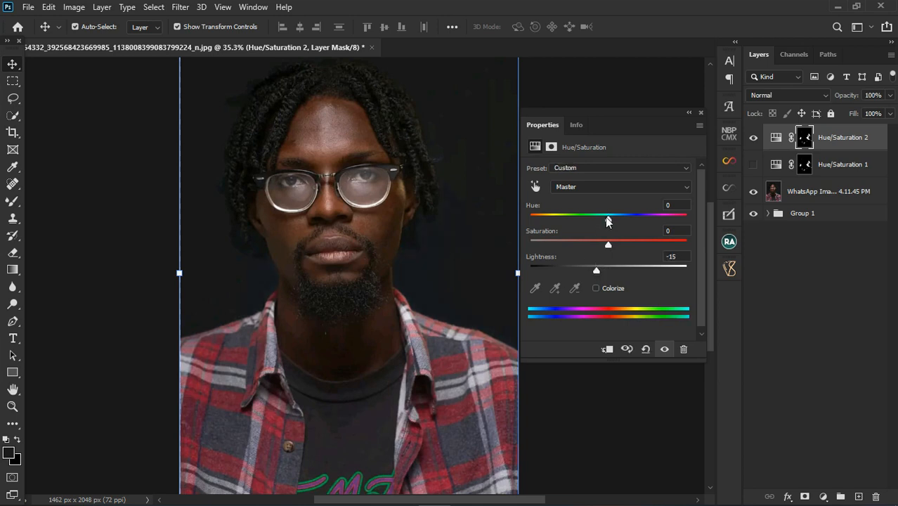
drag(608, 221, 598, 248)
click(601, 221)
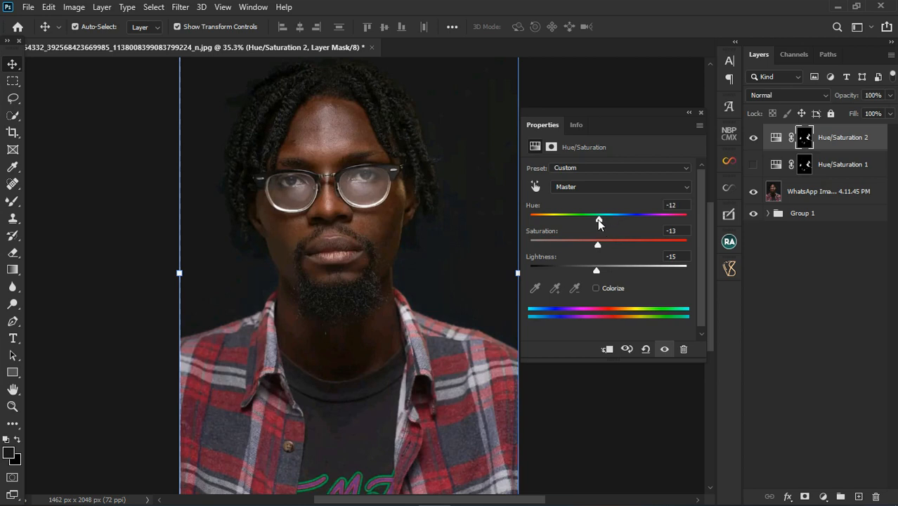
drag(599, 222, 597, 223)
drag(595, 272, 589, 221)
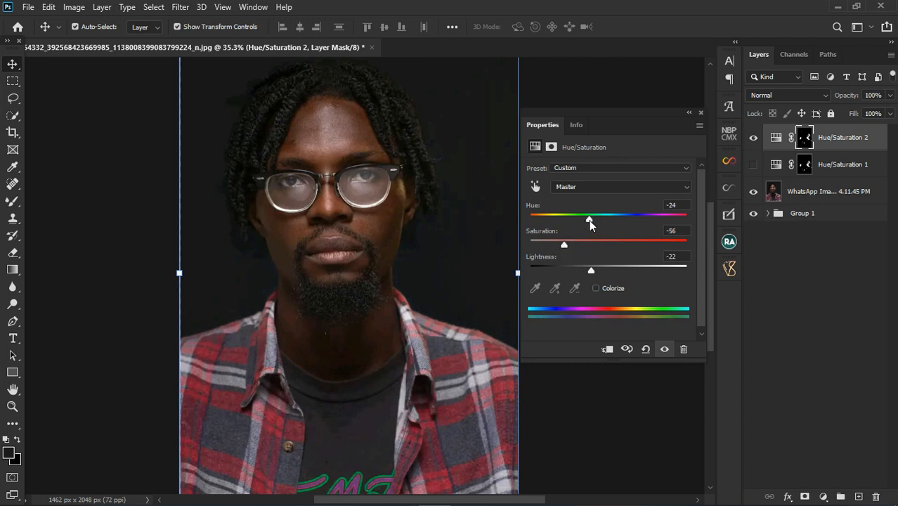
click(700, 115)
Compare the background with each Hue/Saturation layer switched on and off, leaving Hue/Saturation 1 shown and Hue/Saturation 2 hidden.
scroll(378, 210, down, 2)
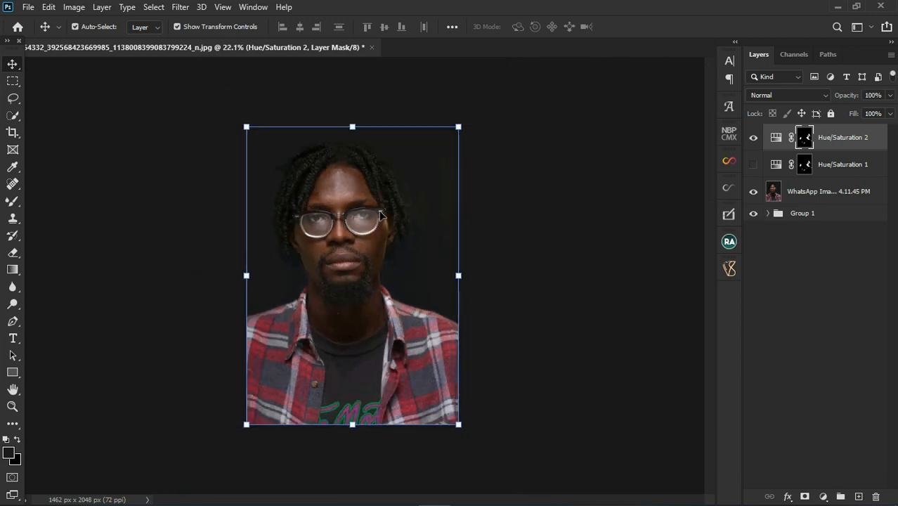
click(754, 137)
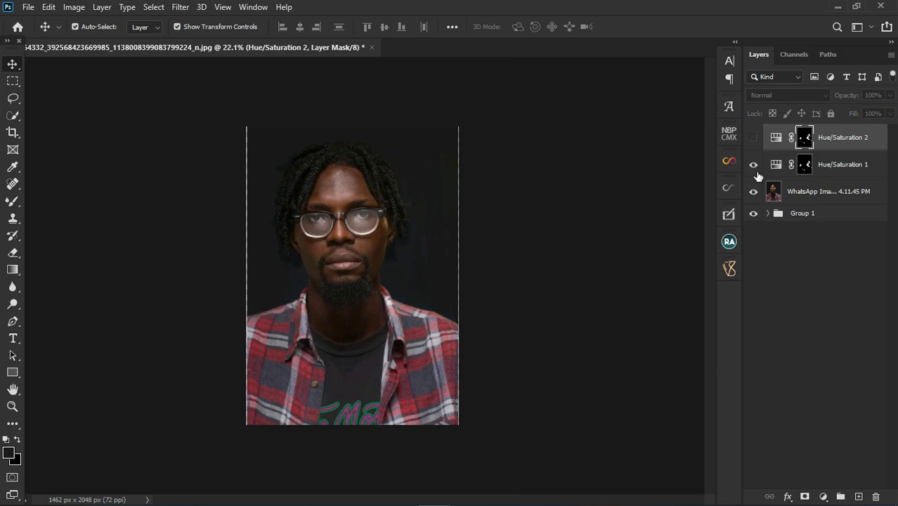
click(753, 165)
click(754, 138)
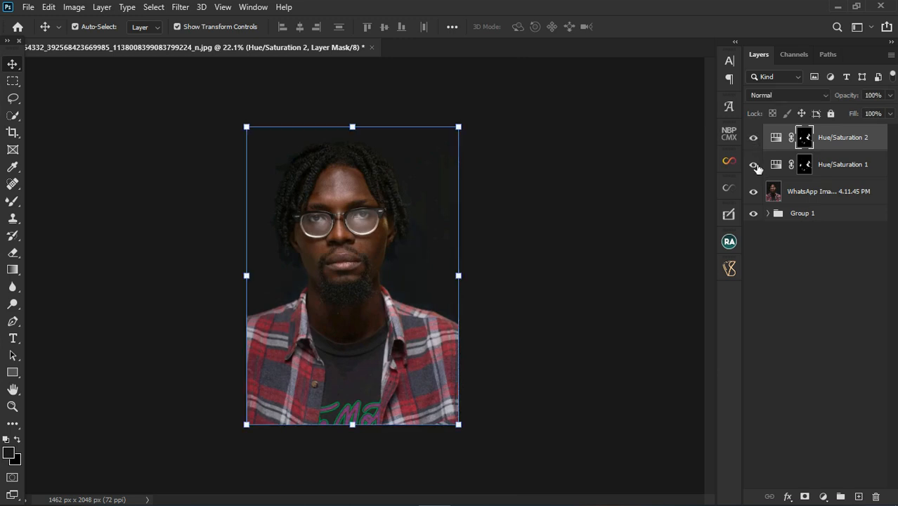
click(754, 137)
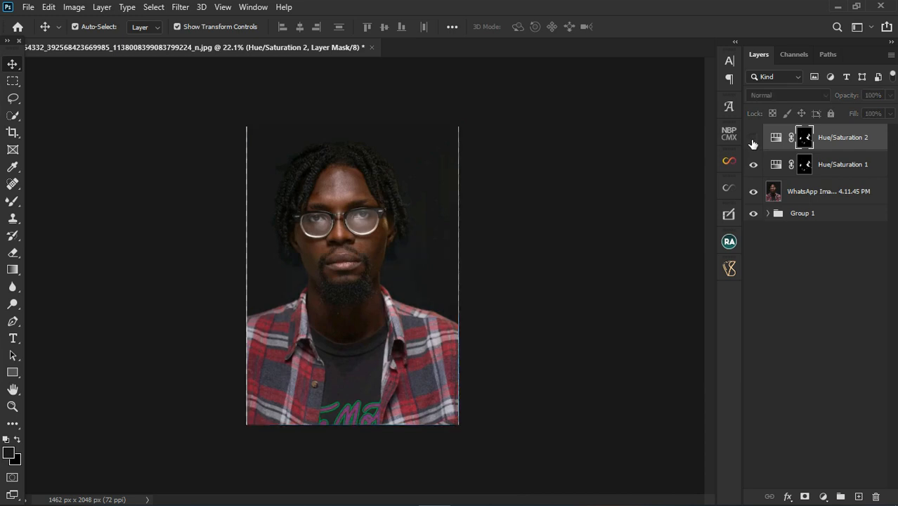
scroll(304, 236, up, 1)
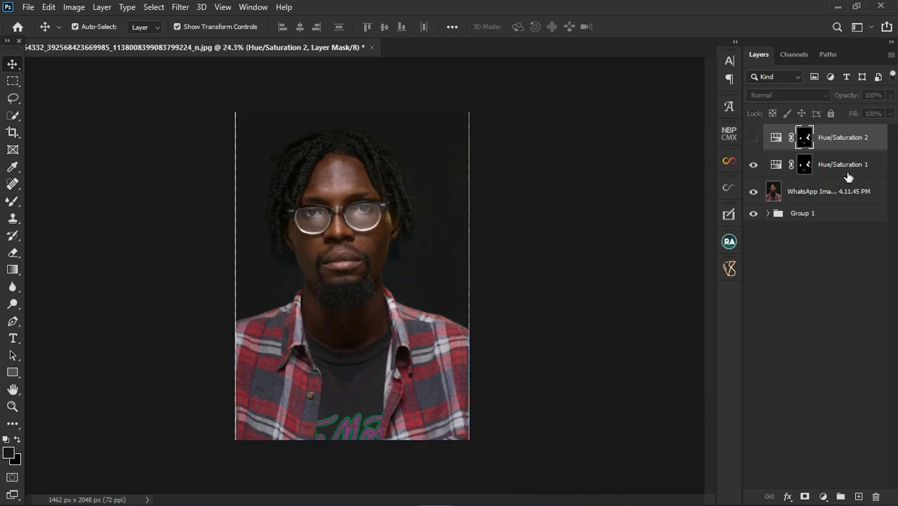
scroll(313, 223, up, 1)
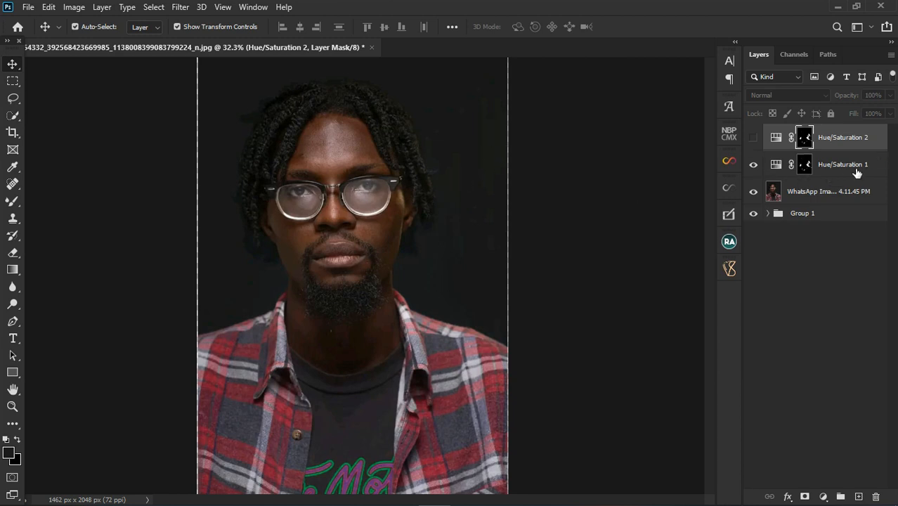
Add a Selective Color adjustment layer directly above Hue/Saturation 1.
click(828, 173)
click(824, 497)
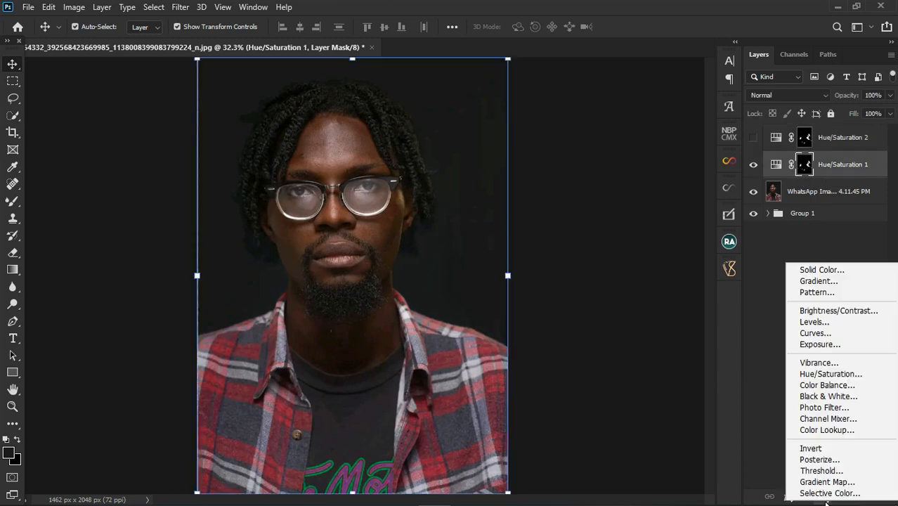
click(825, 499)
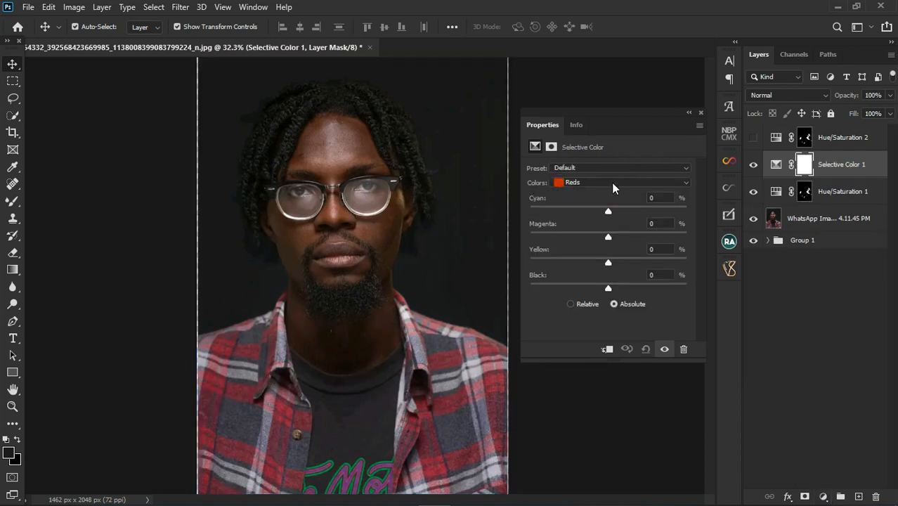
Try Selective Color on the Reds with Cyan +27, Magenta -3, Yellow +90 and Black +44.
click(613, 185)
click(611, 184)
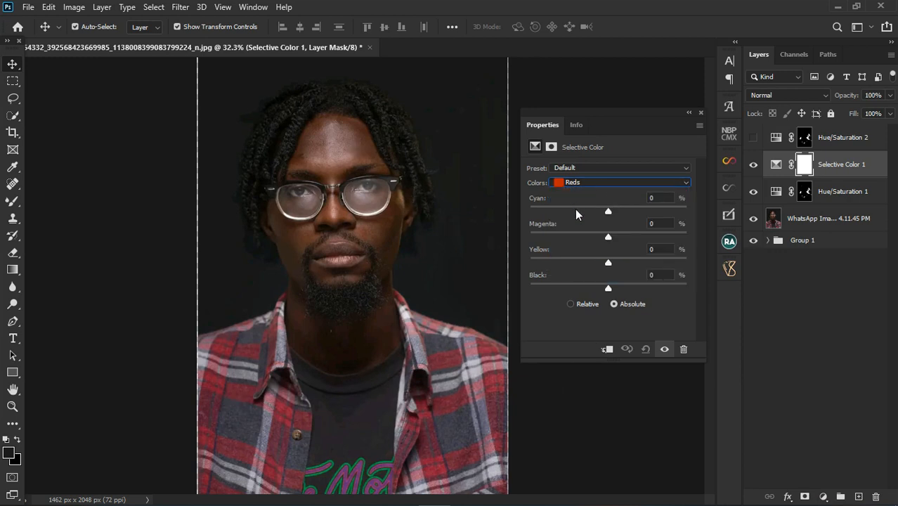
drag(609, 209, 608, 249)
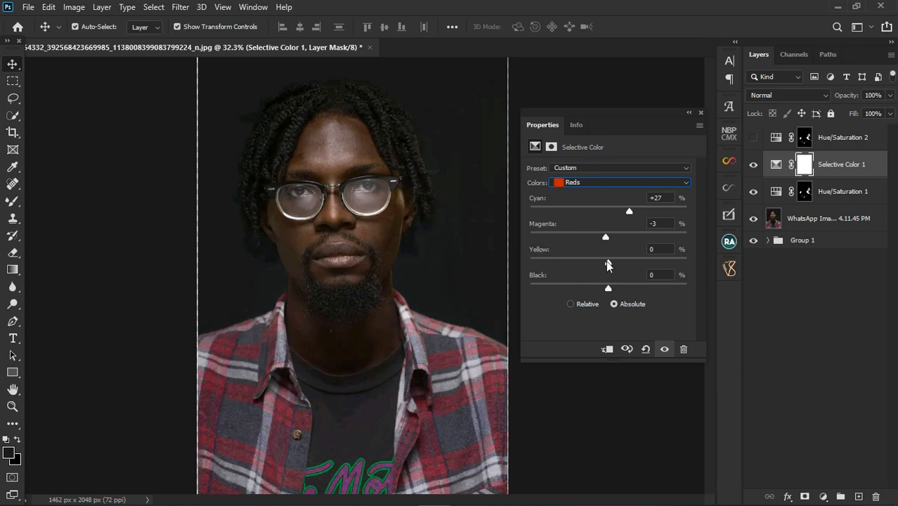
drag(609, 264, 679, 263)
drag(609, 290, 539, 291)
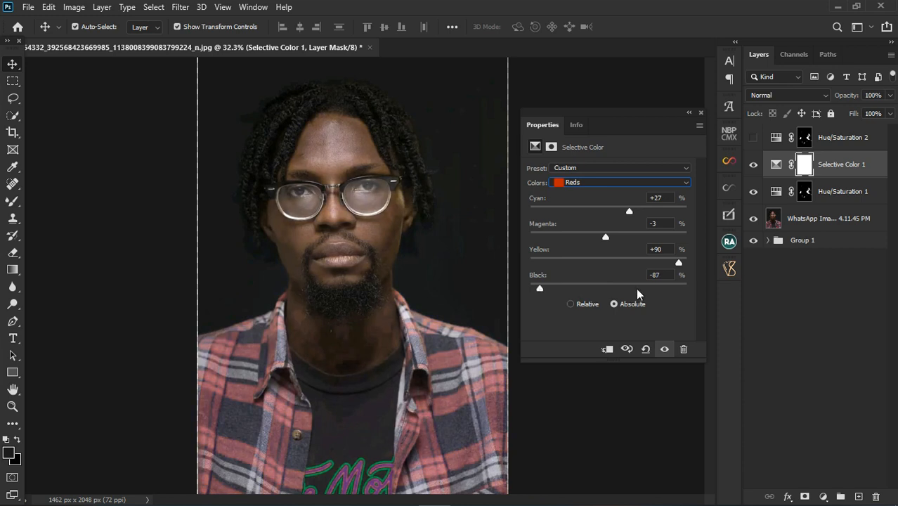
mouse_move(640, 291)
mouse_down()
mouse_move(695, 294)
mouse_move(643, 291)
mouse_up()
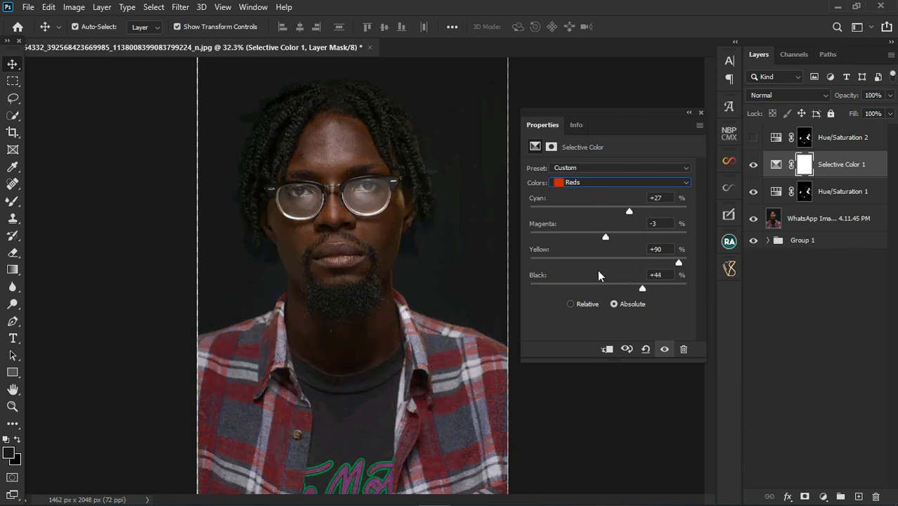
Try Selective Color on the Whites with Cyan -100 and Magenta -50.
click(573, 184)
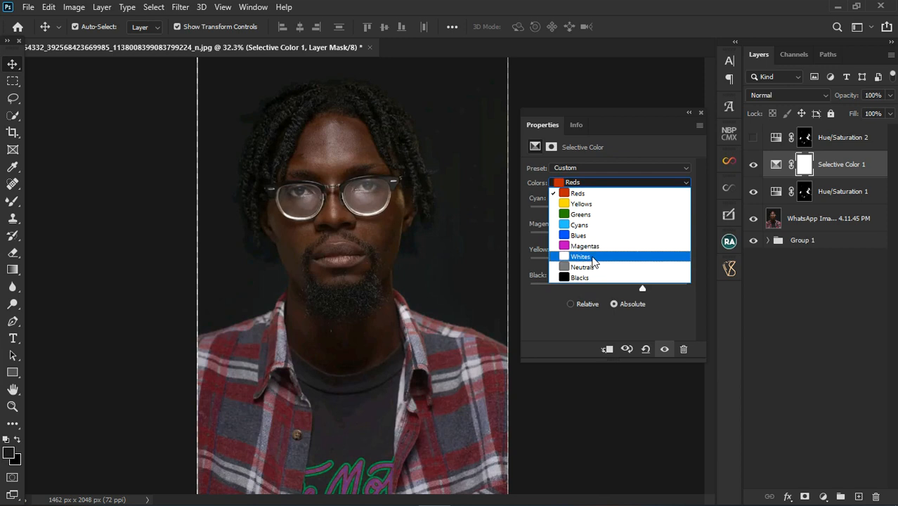
click(593, 258)
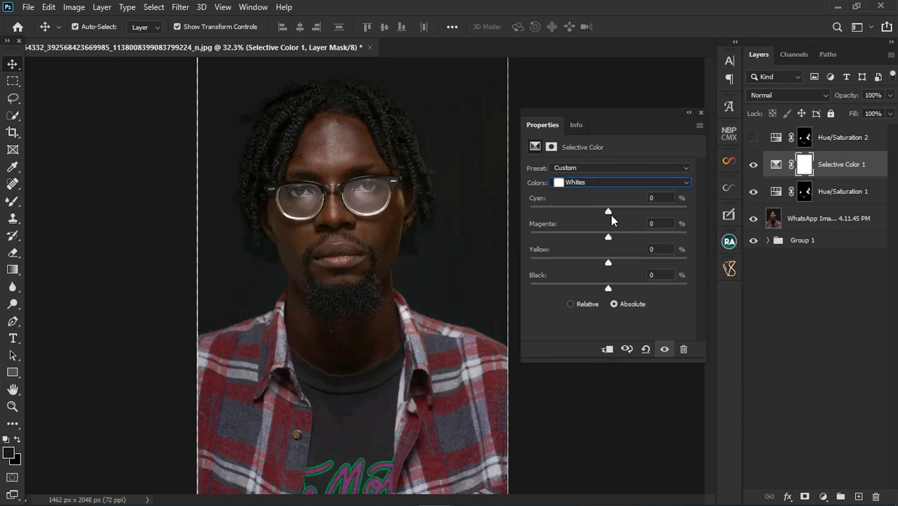
drag(609, 211, 501, 222)
drag(609, 240, 364, 282)
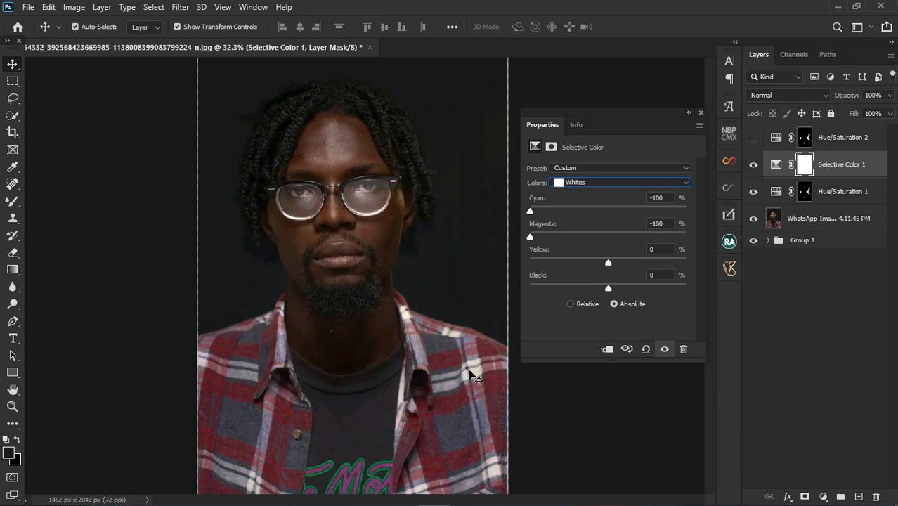
mouse_move(558, 240)
mouse_down()
mouse_move(708, 236)
mouse_move(573, 233)
mouse_up()
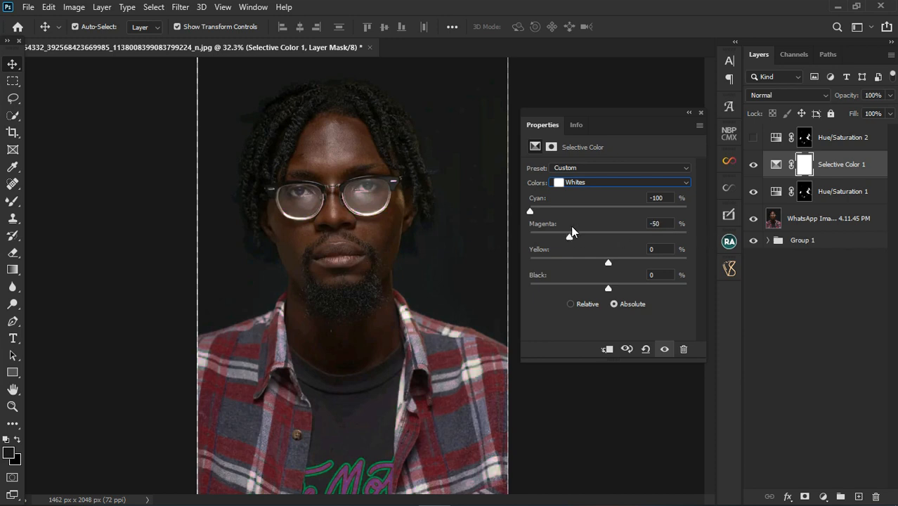
Delete the Selective Color adjustment layer.
click(570, 183)
click(698, 118)
click(877, 167)
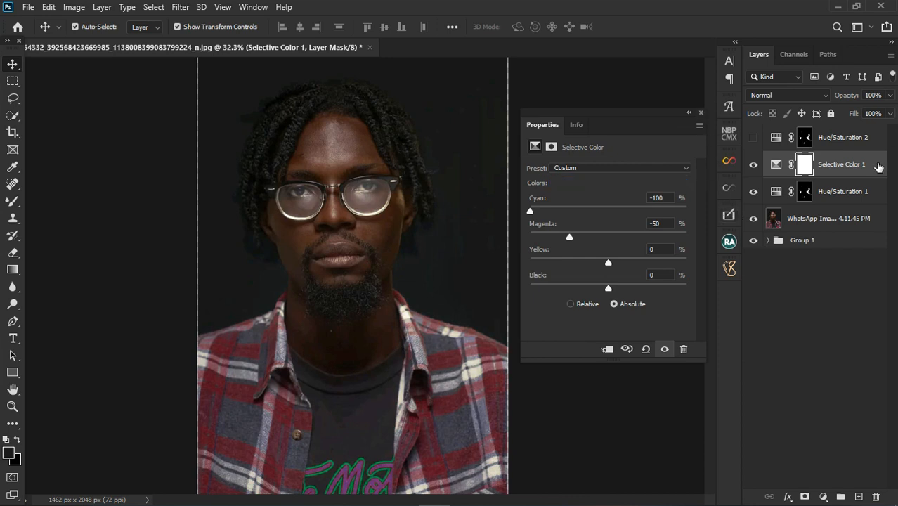
key(Delete)
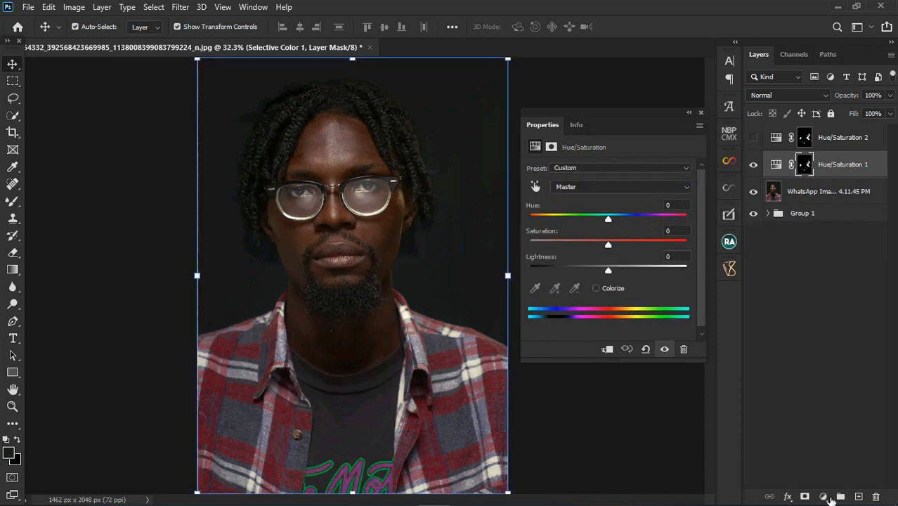
Try a Color Lookup adjustment layer above Hue/Saturation 1 with the Bleach Bypass.look 3D LUT, and delete it.
click(824, 497)
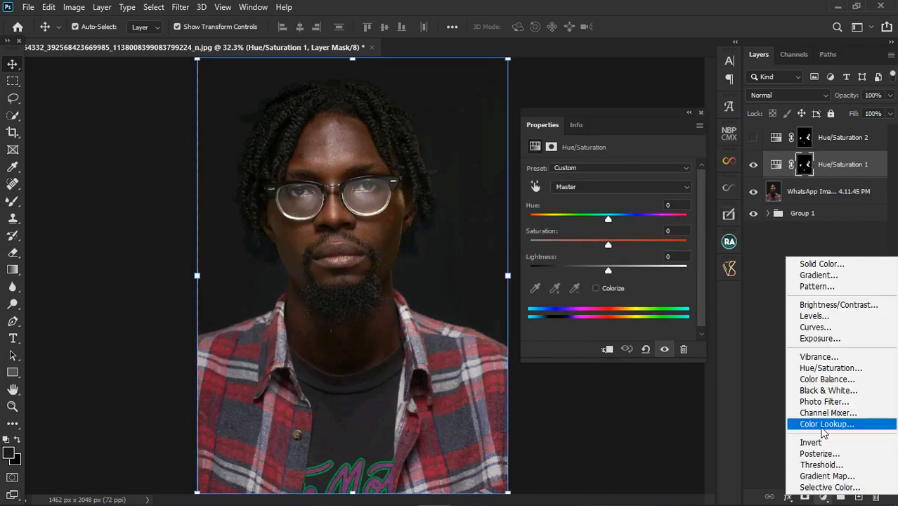
click(824, 425)
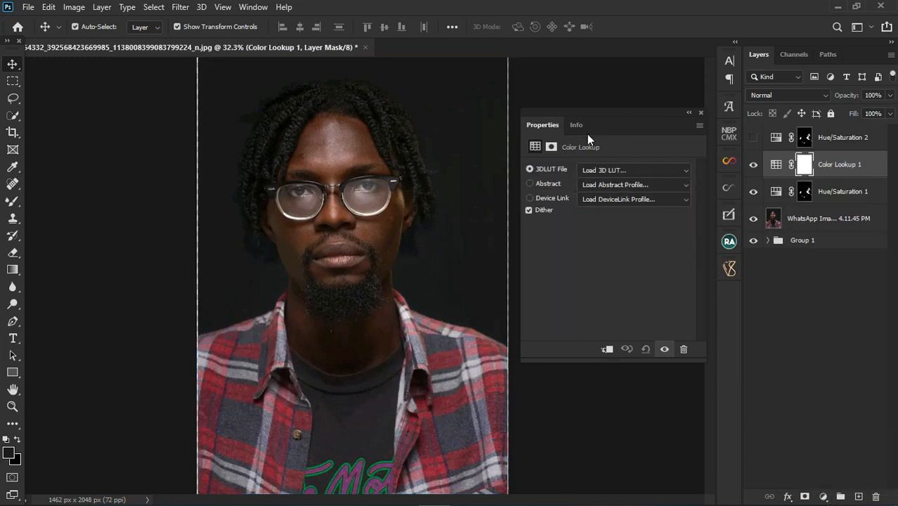
click(603, 170)
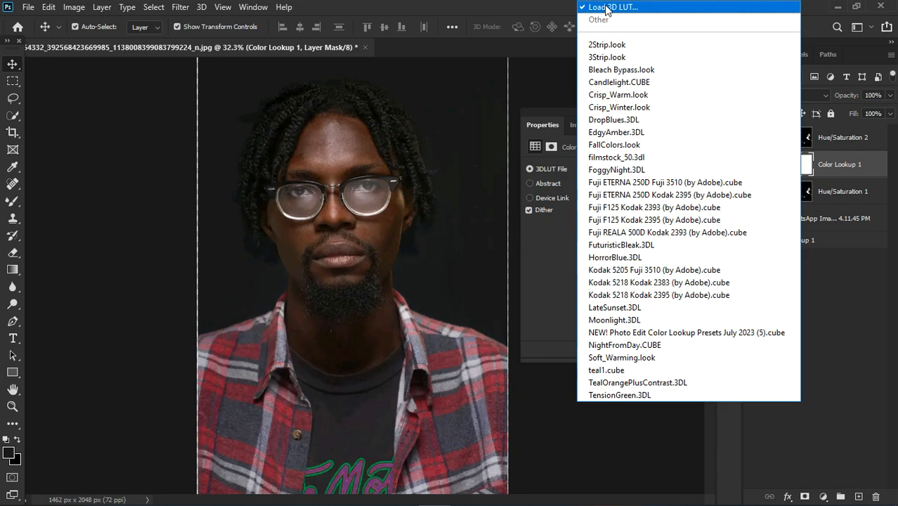
click(606, 68)
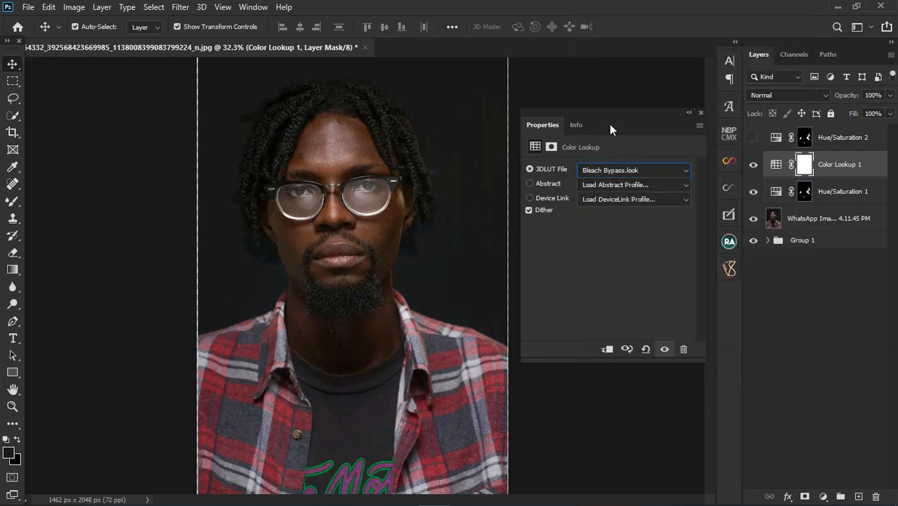
click(840, 176)
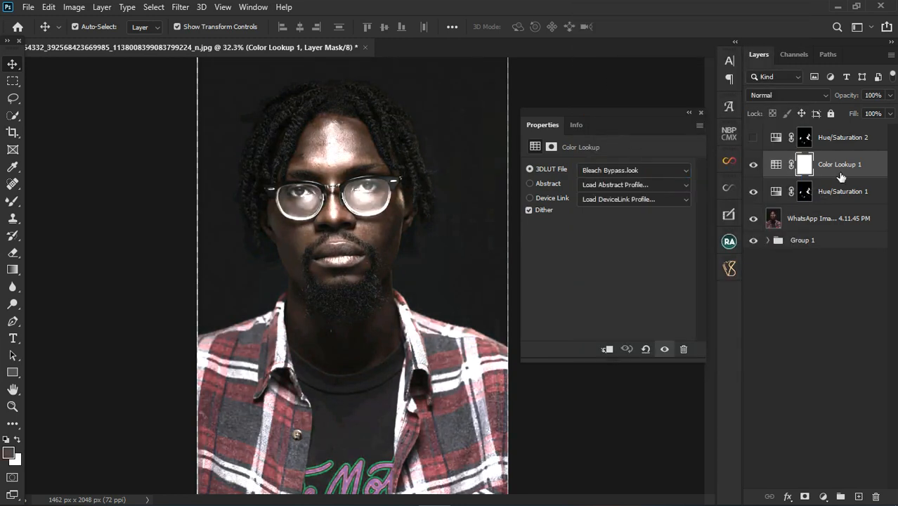
key(Delete)
Add a Gradient Map adjustment layer above Hue/Saturation 1 using the Red_06 gradient preset, and hide the layer.
click(823, 496)
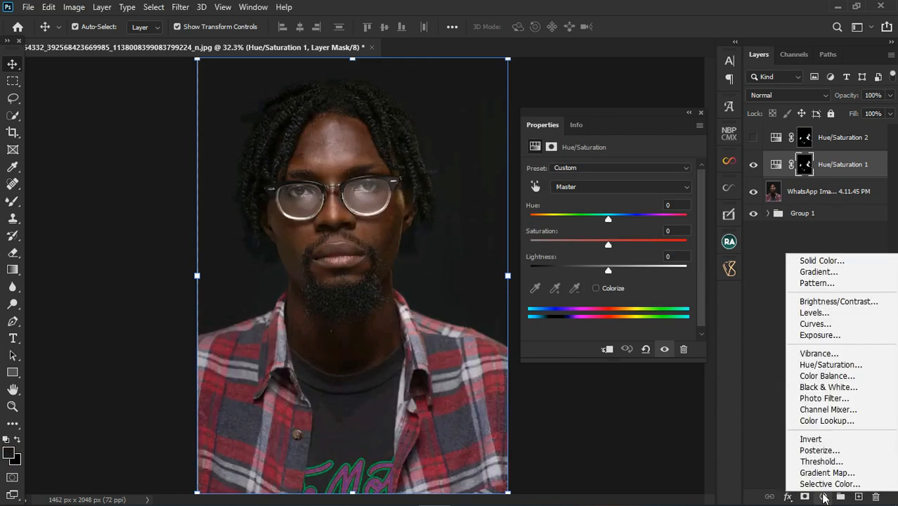
click(825, 473)
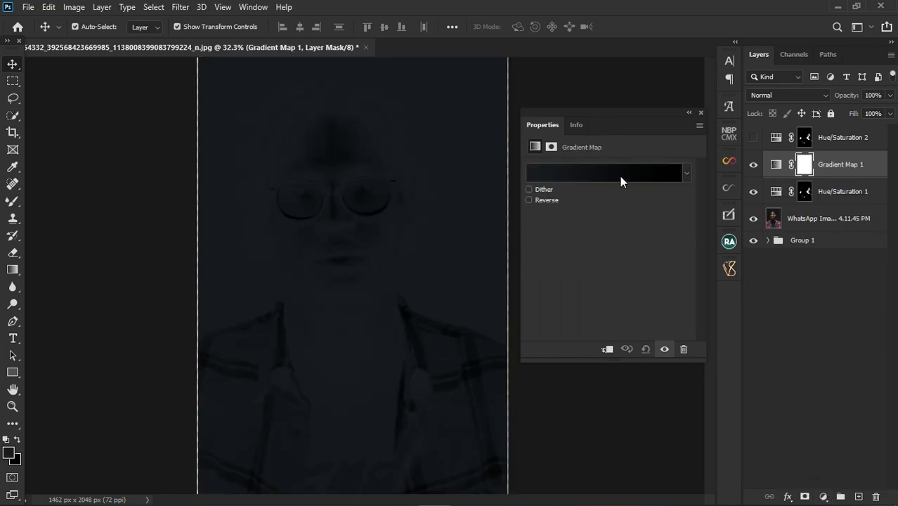
click(620, 176)
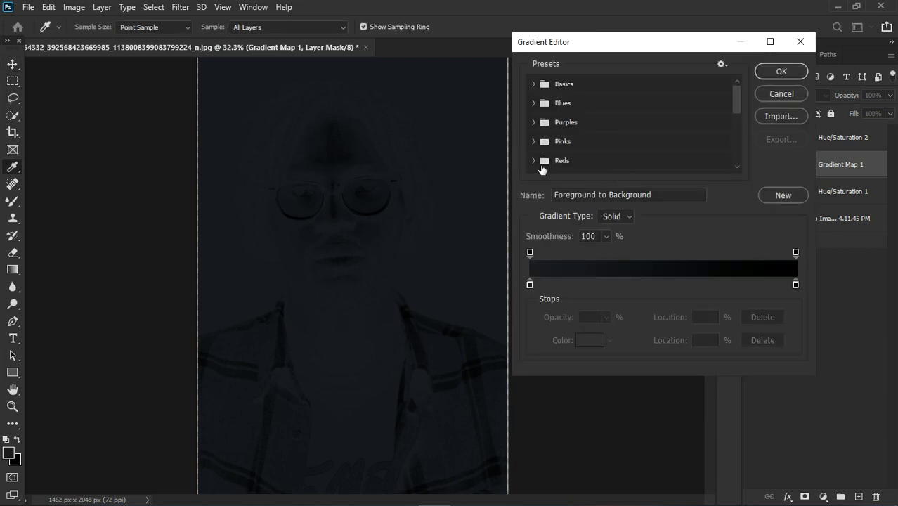
click(541, 163)
scroll(668, 160, down, 1)
click(666, 168)
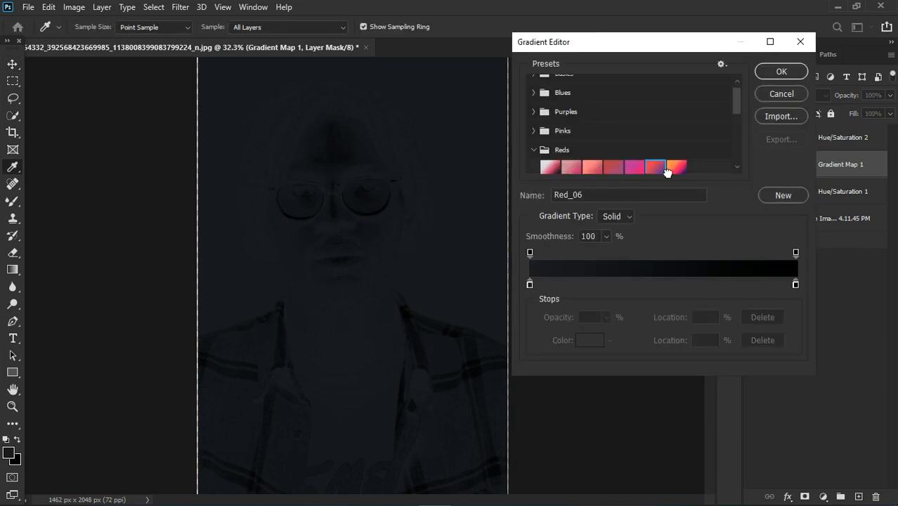
click(780, 71)
key(v)
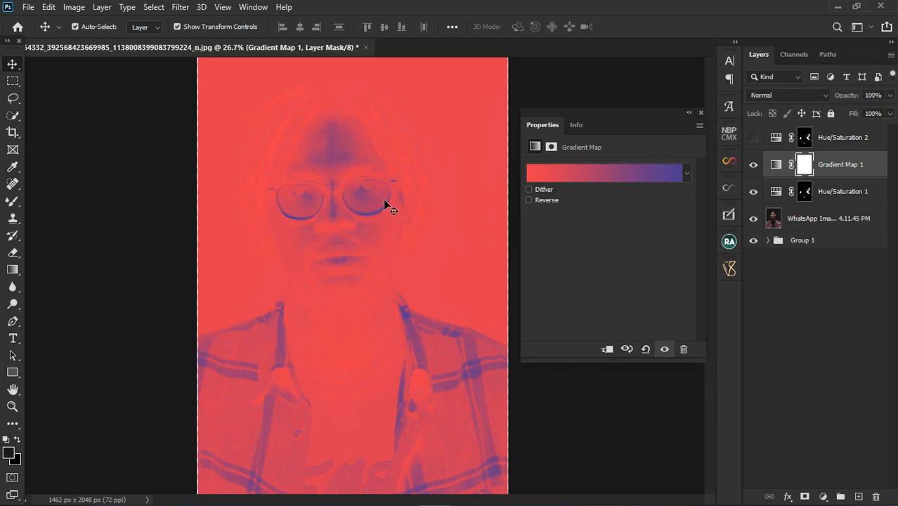
scroll(385, 203, down, 1)
click(700, 113)
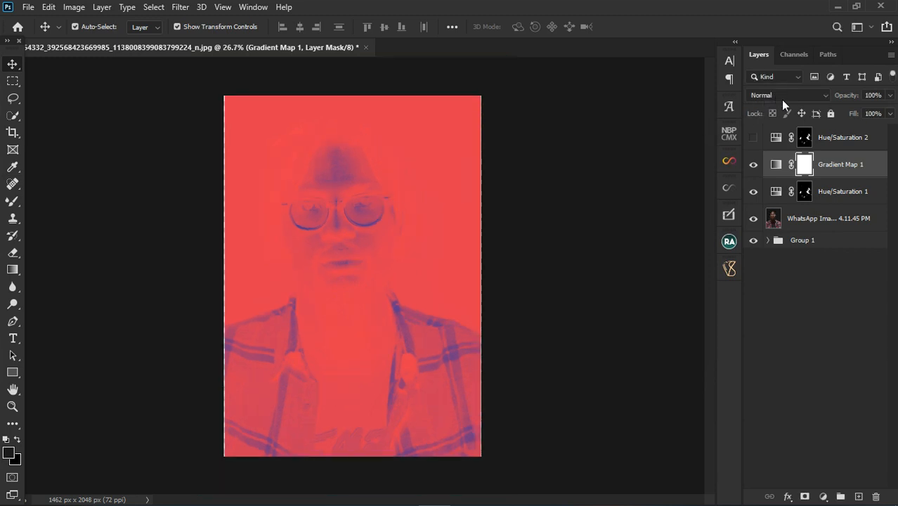
click(753, 166)
Try a Color Balance adjustment layer with Highlights shifted towards cyan and Midtones Magenta–Green at +11, resetting each change.
click(827, 495)
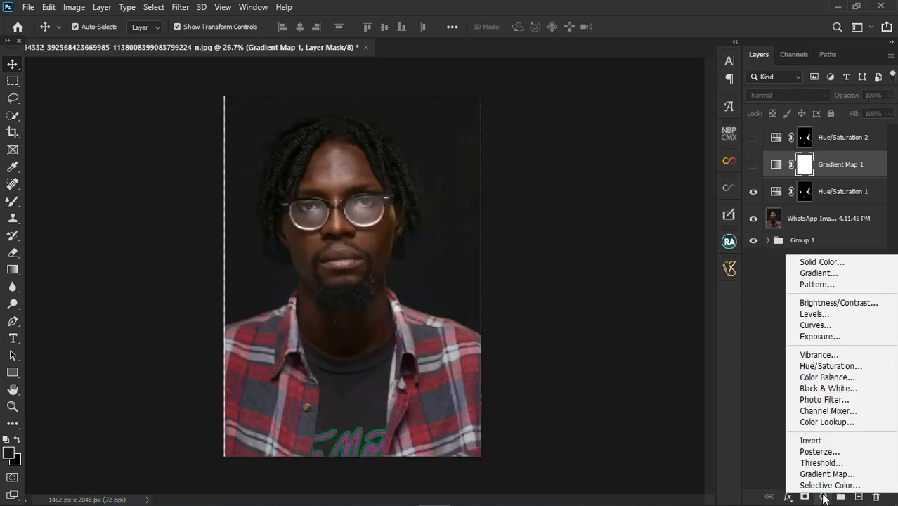
click(830, 377)
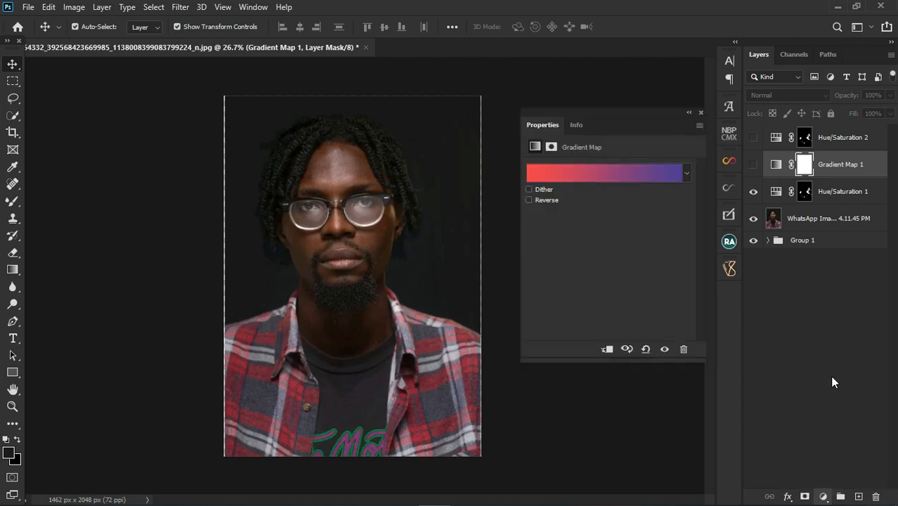
click(580, 169)
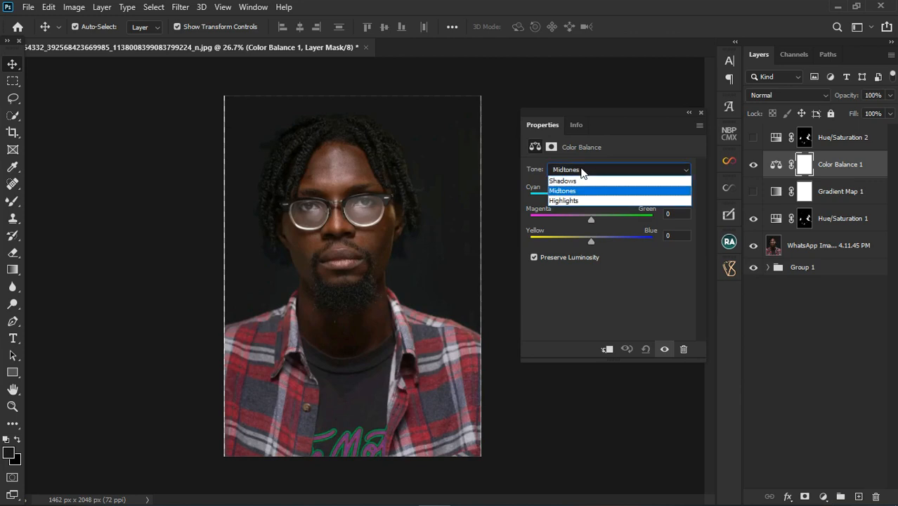
click(589, 201)
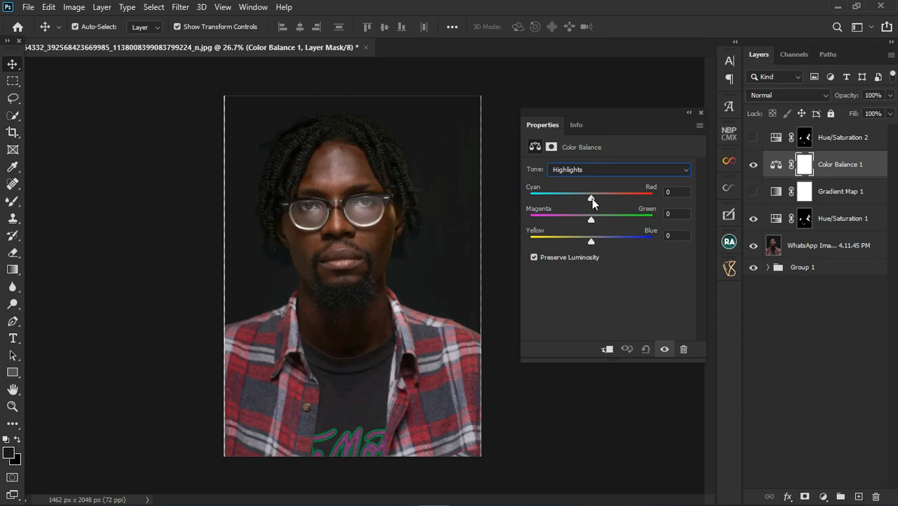
mouse_move(593, 202)
mouse_down()
mouse_move(527, 195)
mouse_move(634, 197)
mouse_move(577, 198)
mouse_up()
click(646, 349)
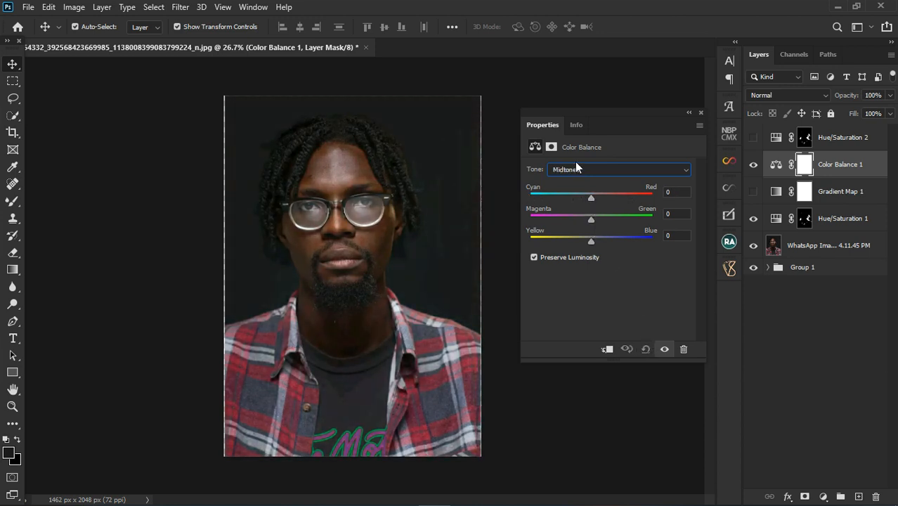
mouse_move(592, 221)
mouse_down()
mouse_move(535, 221)
mouse_move(640, 221)
mouse_move(602, 222)
mouse_up()
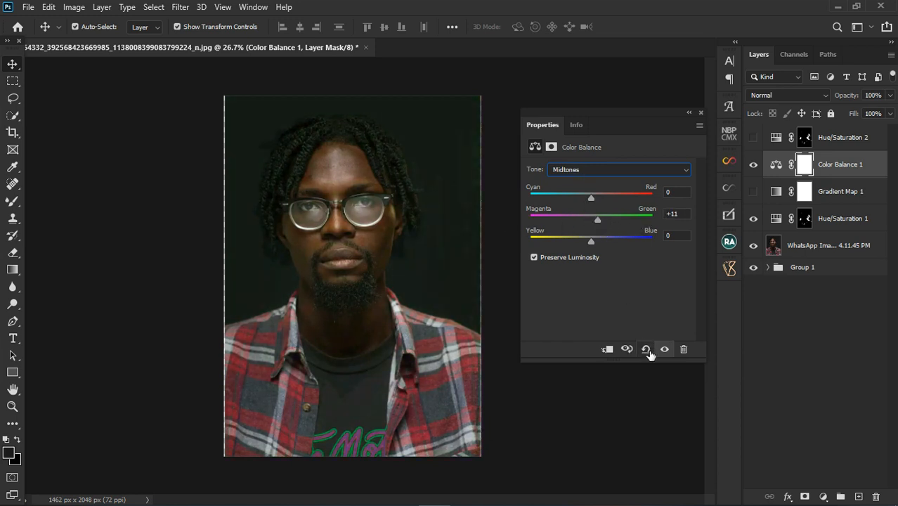
click(646, 348)
Try Color Balance on the Shadows with Yellow–Blue at +10, reset it, and delete the adjustment layer.
click(593, 170)
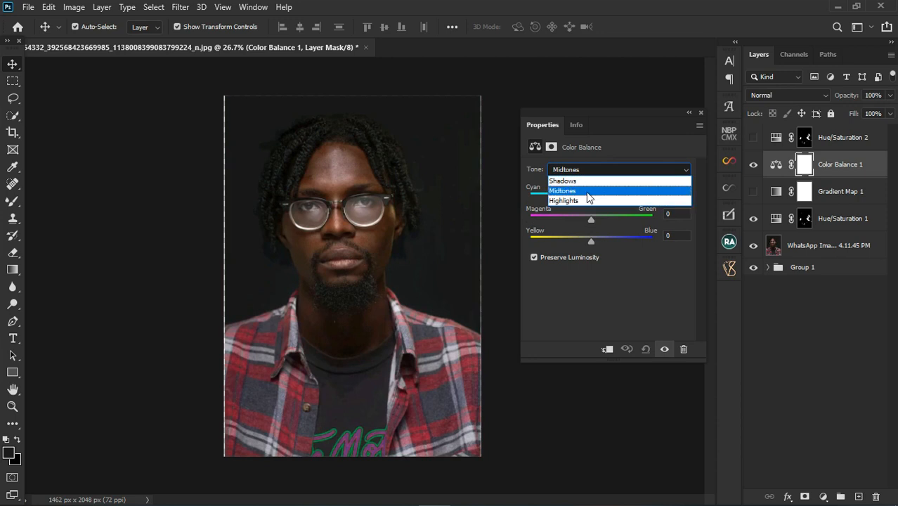
click(586, 181)
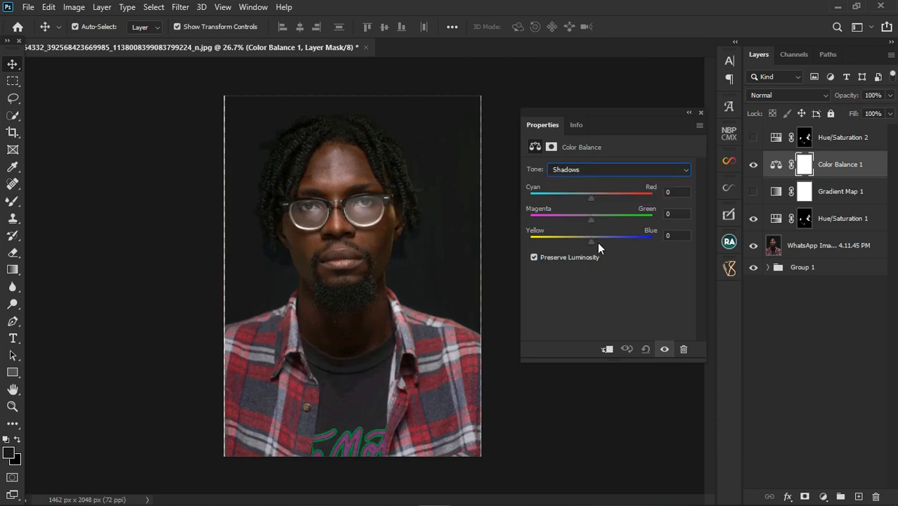
drag(591, 239, 601, 239)
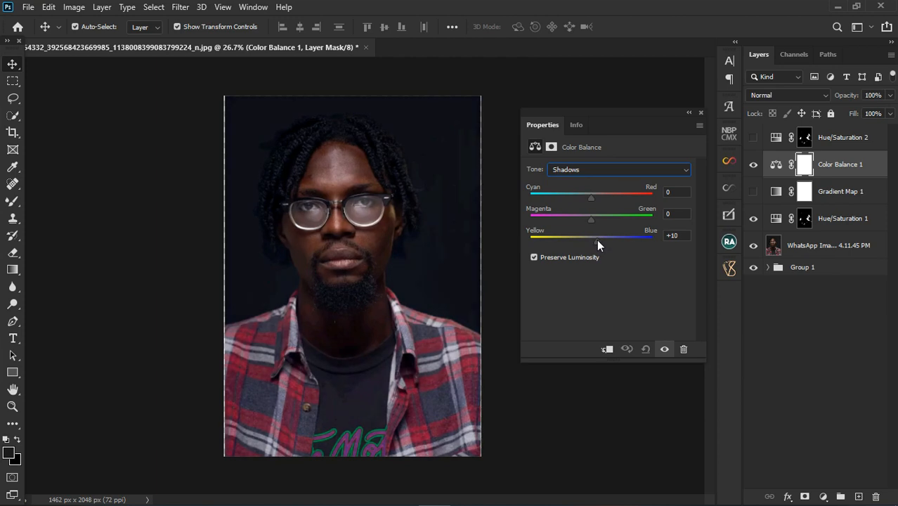
mouse_move(596, 239)
mouse_down()
mouse_move(575, 240)
mouse_move(591, 239)
mouse_up()
click(645, 348)
click(701, 113)
key(Delete)
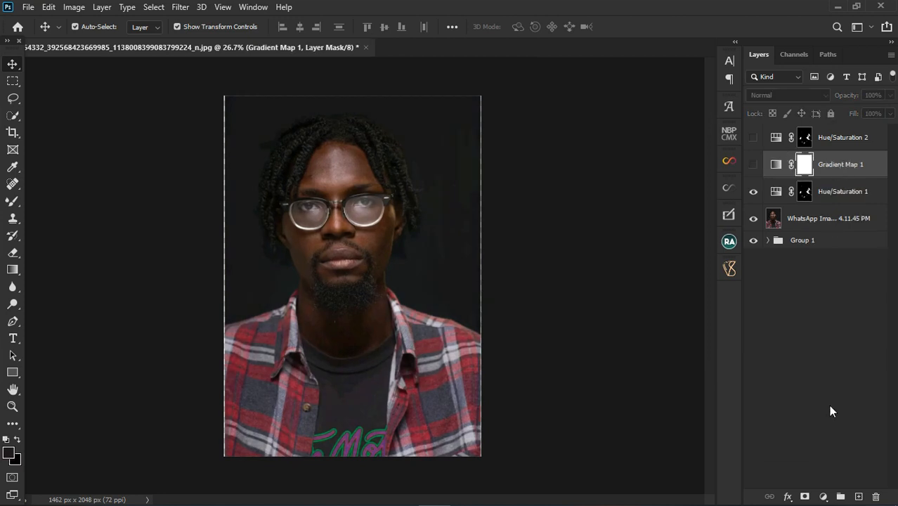
Add a Curves adjustment layer above Gradient Map 1 and shape a contrast S-curve on the RGB channel.
click(824, 497)
click(830, 337)
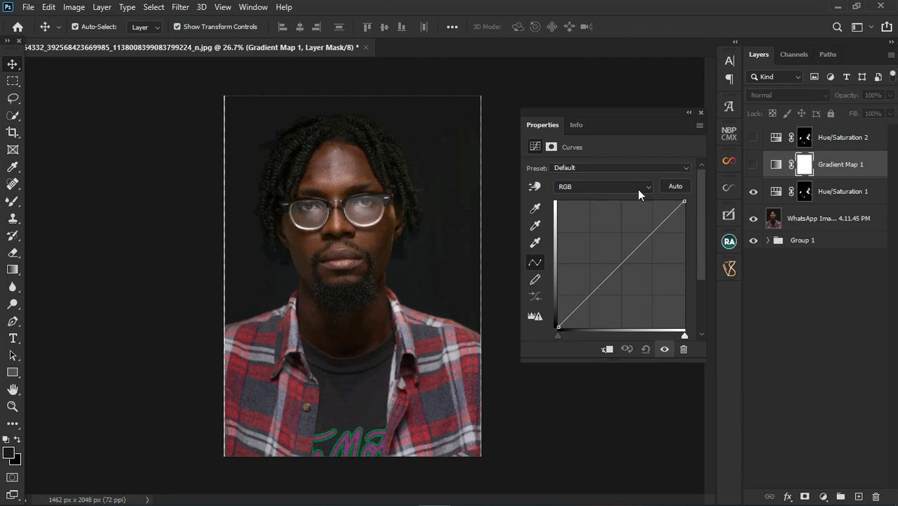
click(584, 303)
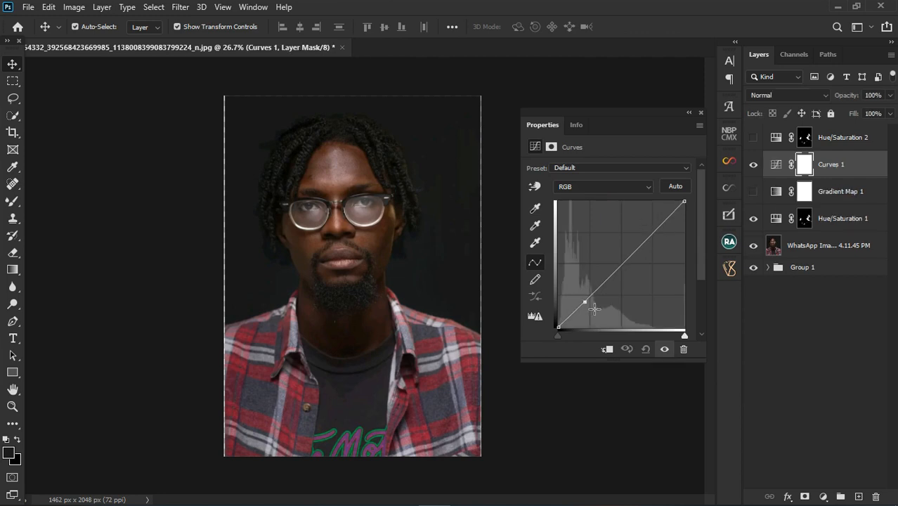
drag(595, 309, 596, 309)
click(650, 239)
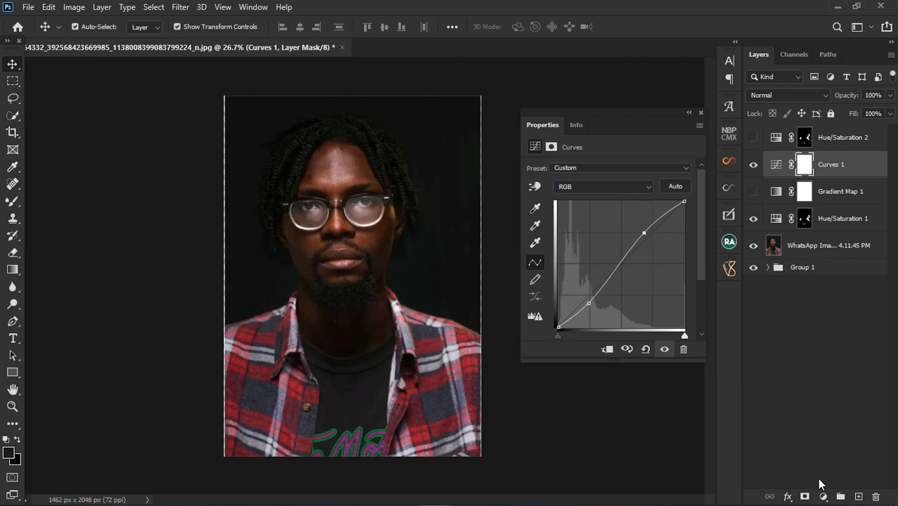
Add a Brightness/Contrast adjustment layer with Brightness 4 and Contrast 24, and hide it while keeping Curves 1 shown.
click(824, 497)
click(824, 308)
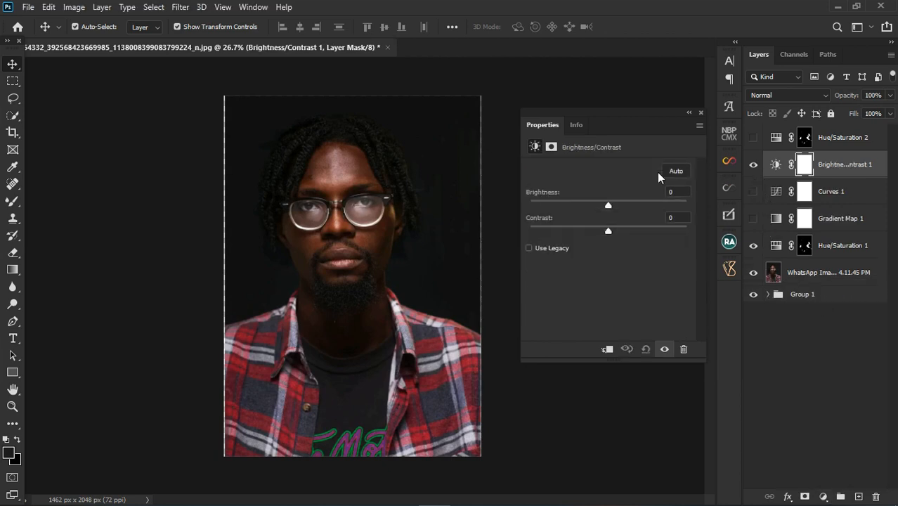
drag(608, 204, 626, 232)
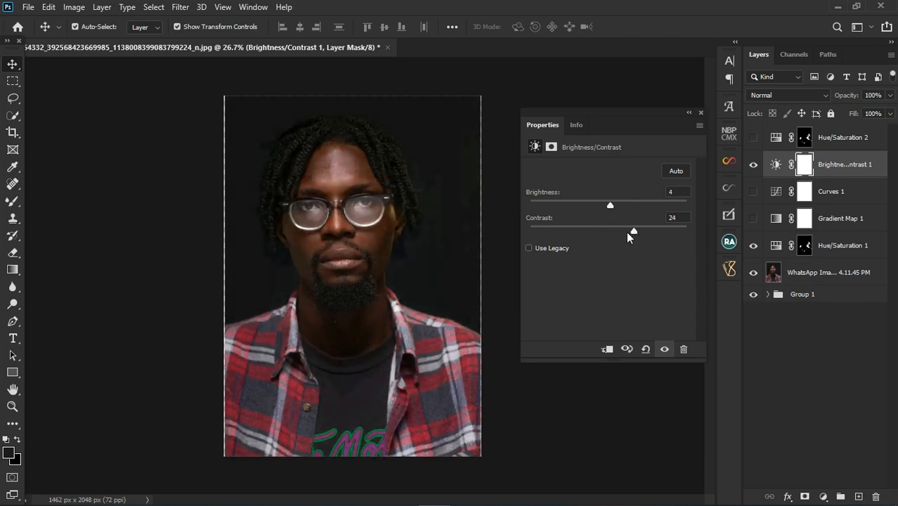
click(701, 112)
click(753, 191)
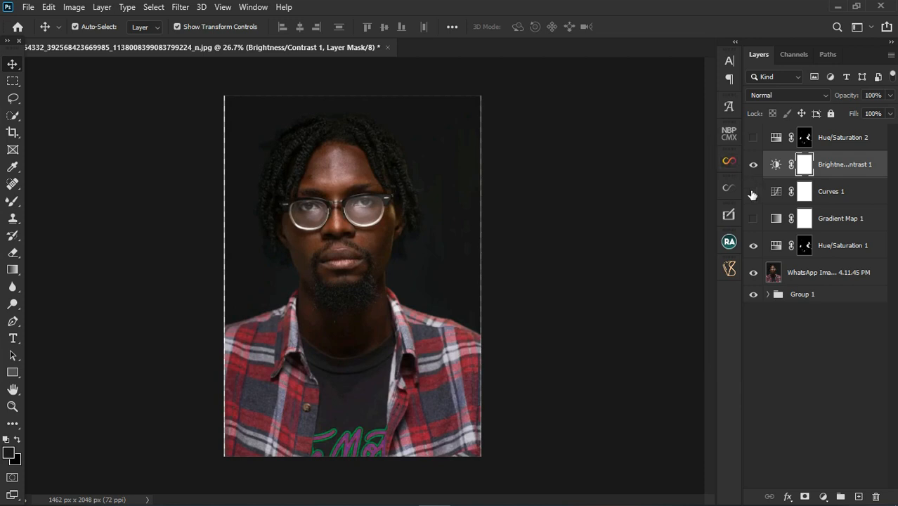
click(754, 166)
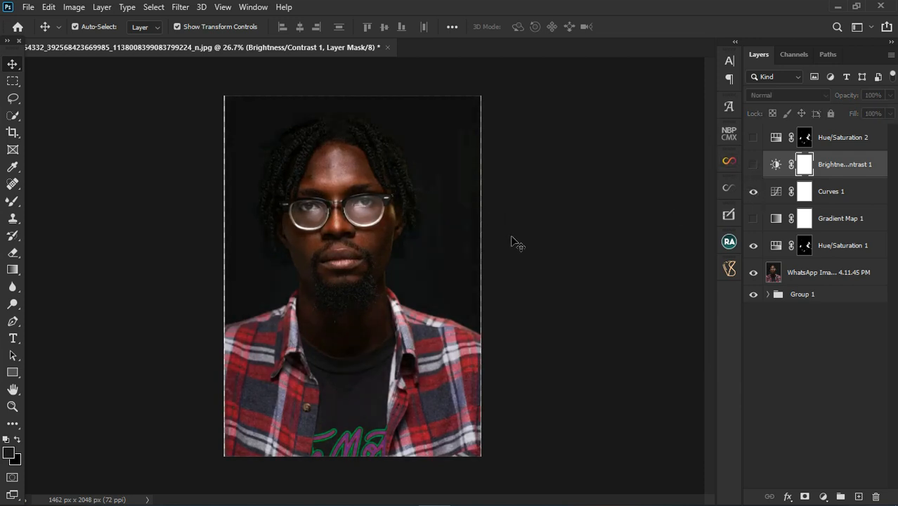
Try reshaping the Red channel in Curves 1 with a midpoint and an inward white point, and restore the straight line.
double_click(776, 194)
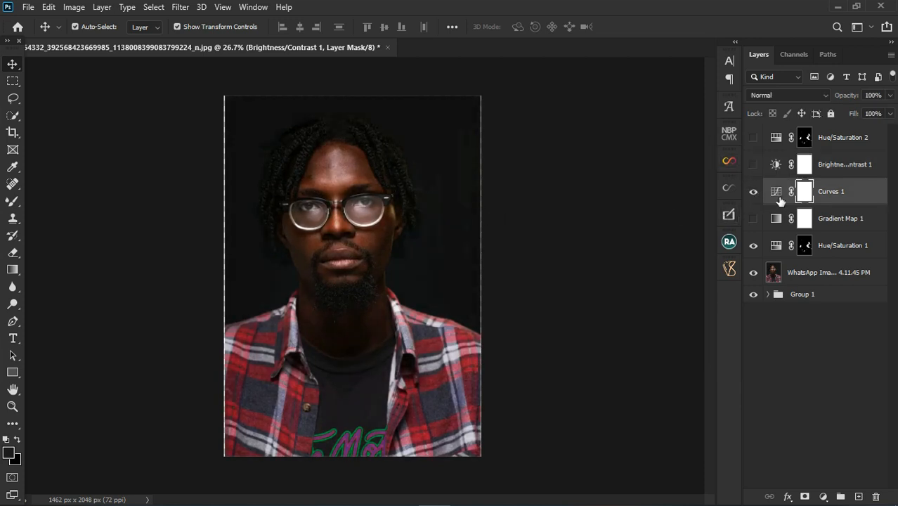
click(603, 187)
click(594, 207)
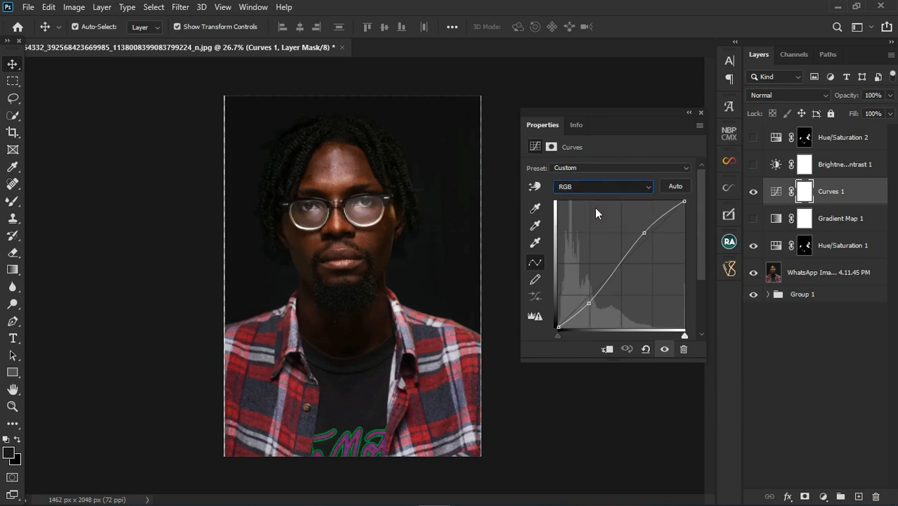
drag(600, 290, 623, 272)
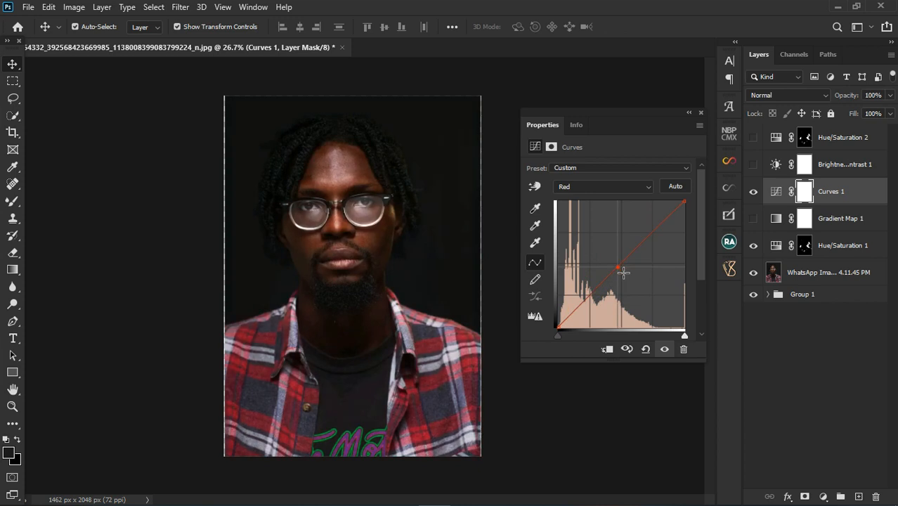
drag(560, 328, 536, 344)
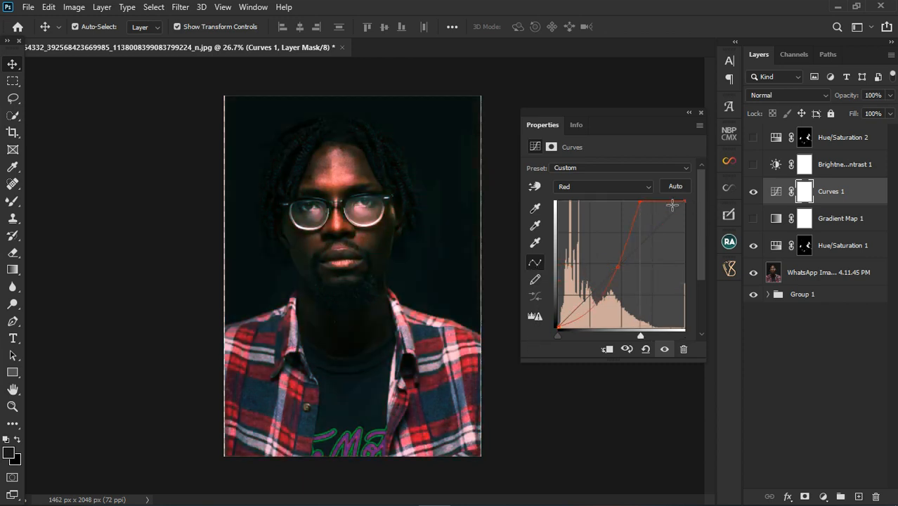
mouse_move(686, 204)
mouse_down()
mouse_move(697, 269)
mouse_move(696, 198)
mouse_up()
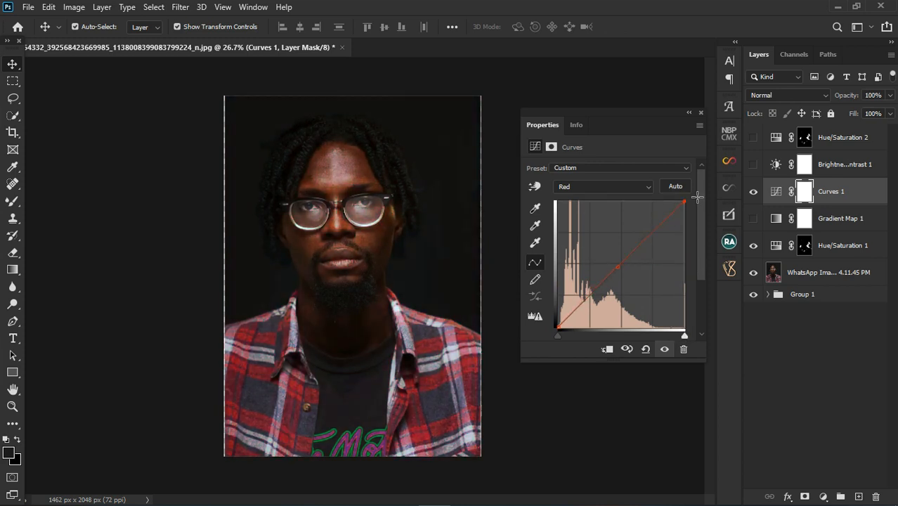
Pull the middle of the Blue channel curve in Curves 1 slightly below the diagonal to warm the portrait.
click(611, 186)
click(598, 227)
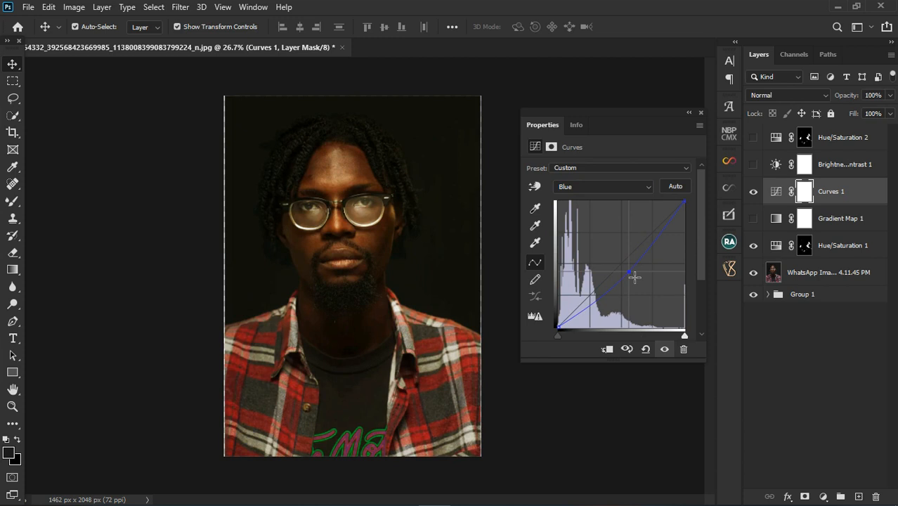
drag(634, 278, 632, 276)
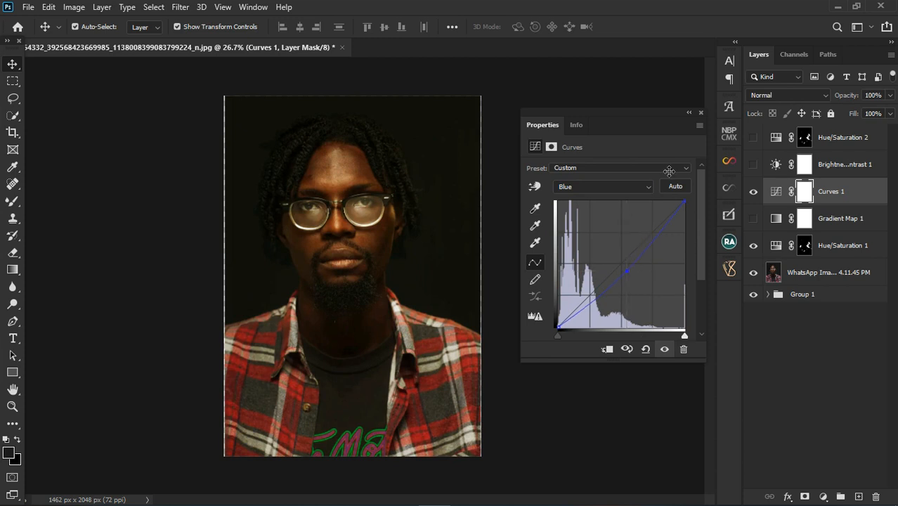
Add an Exposure adjustment layer above Curves 1 with Offset +0.0336 and Gamma Correction 0.98.
click(700, 113)
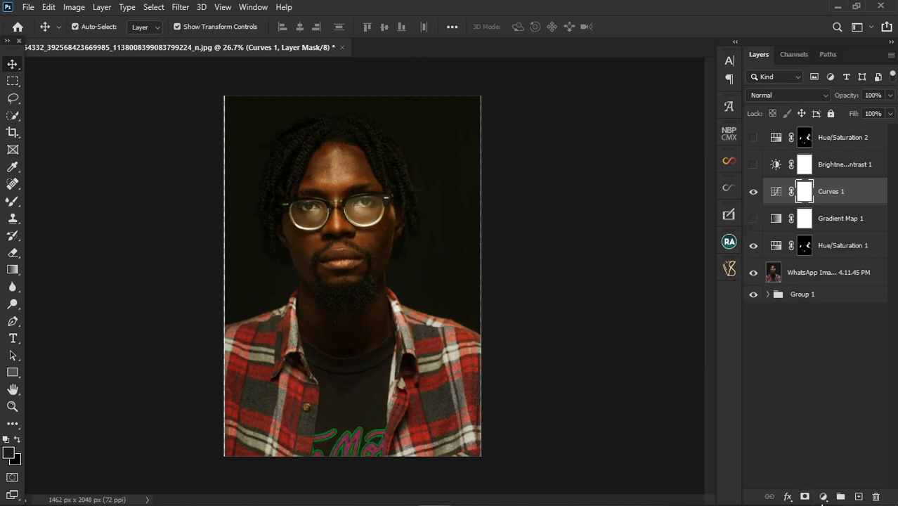
click(823, 497)
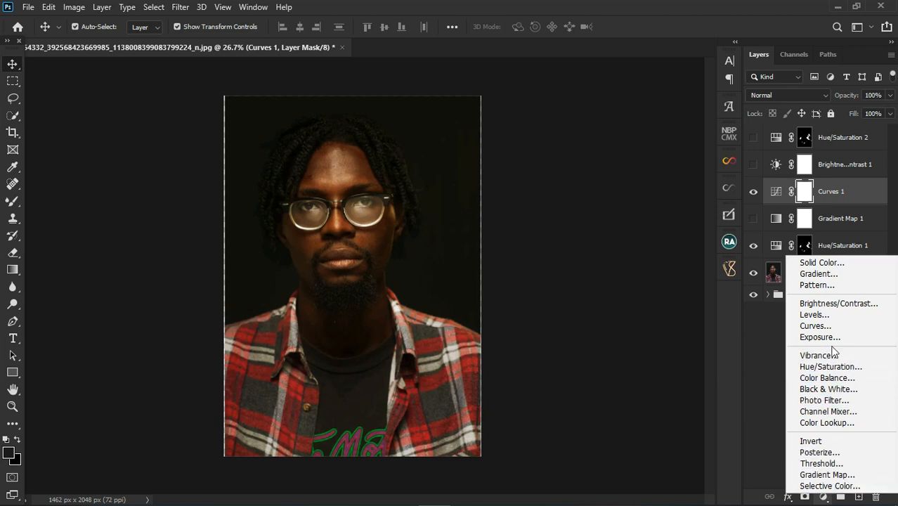
click(628, 240)
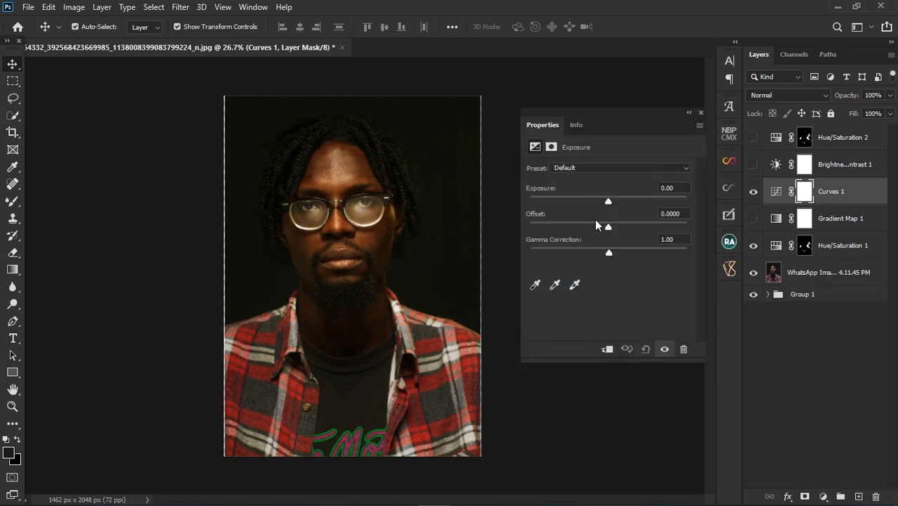
drag(607, 252, 613, 235)
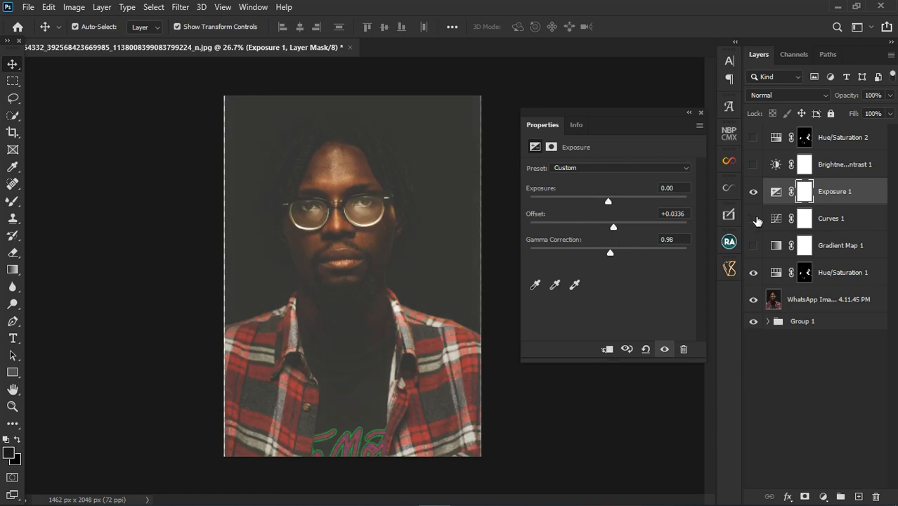
Hide the Curves 1 and Exposure 1 layers while keeping Hue/Saturation 1 shown.
click(756, 220)
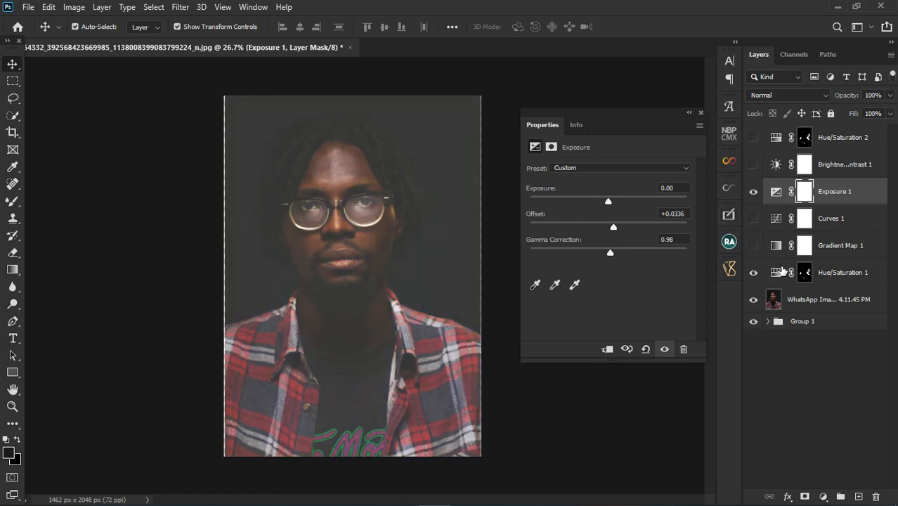
click(755, 273)
click(753, 192)
Add a Channel Mixer adjustment layer above Exposure 1 and lower Blue to +50% in the Blue output channel.
click(824, 497)
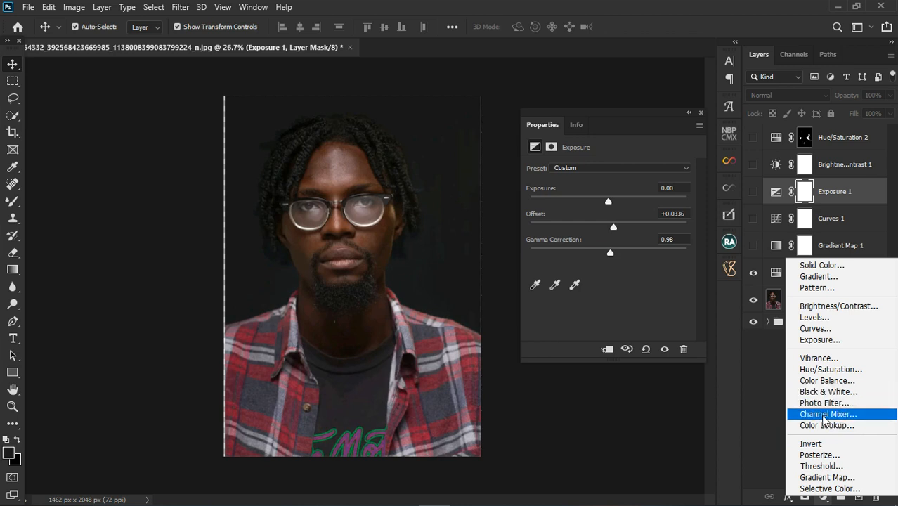
click(826, 415)
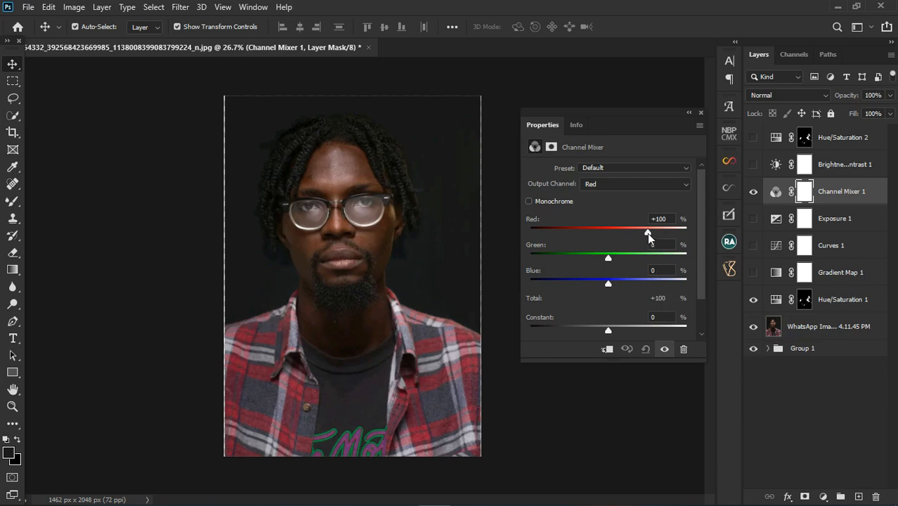
click(630, 186)
click(627, 204)
click(620, 187)
click(618, 212)
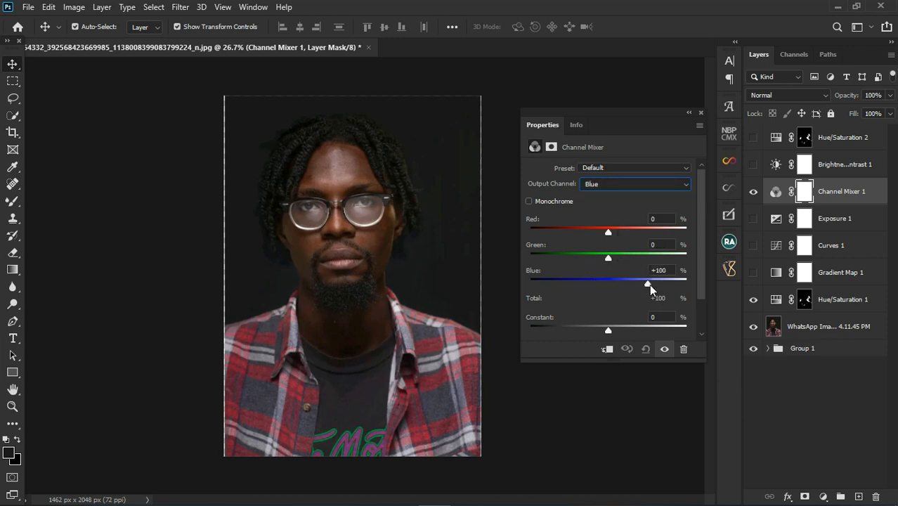
drag(650, 284, 653, 285)
drag(656, 282, 657, 282)
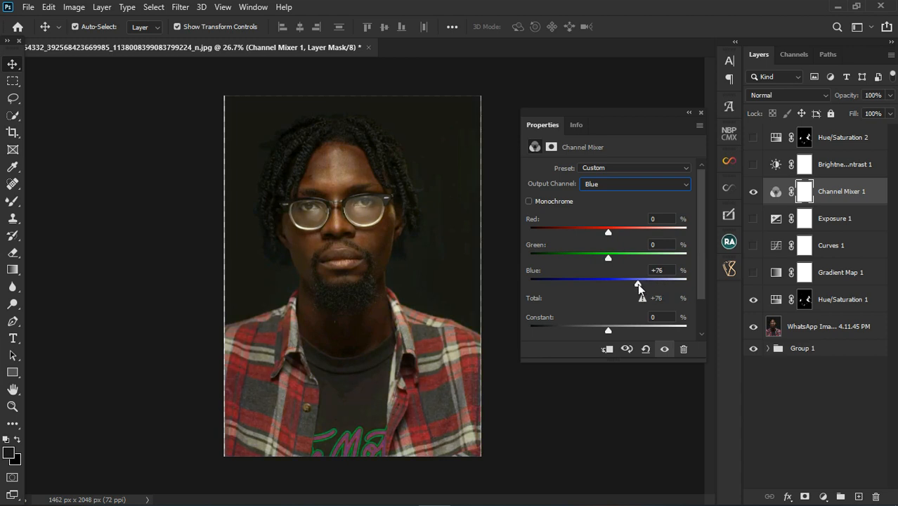
drag(638, 284, 627, 287)
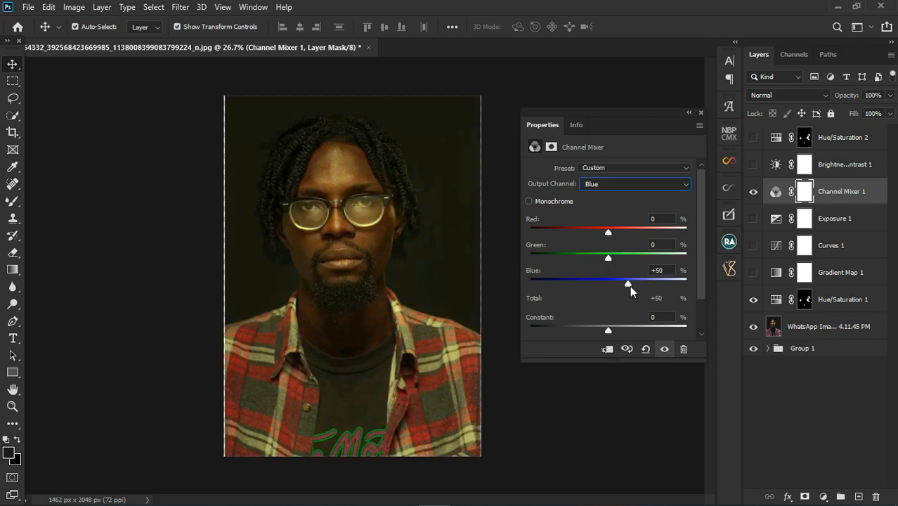
Set Green to +94% in the Green output channel of Channel Mixer 1 and hide the layer.
click(616, 184)
click(616, 205)
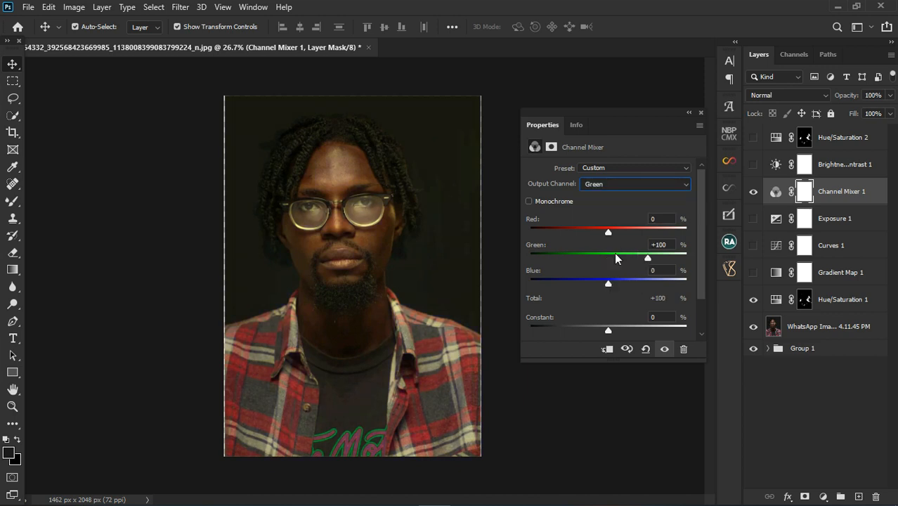
drag(645, 259, 638, 259)
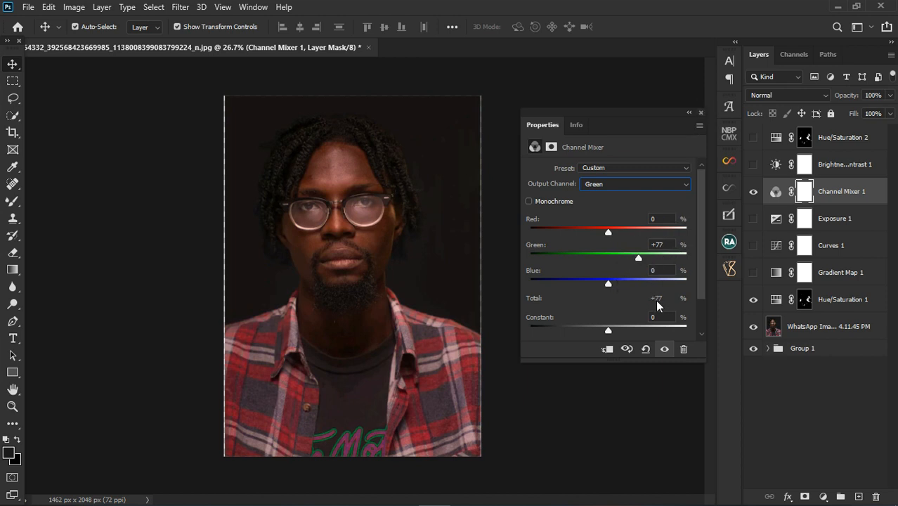
drag(637, 259, 645, 256)
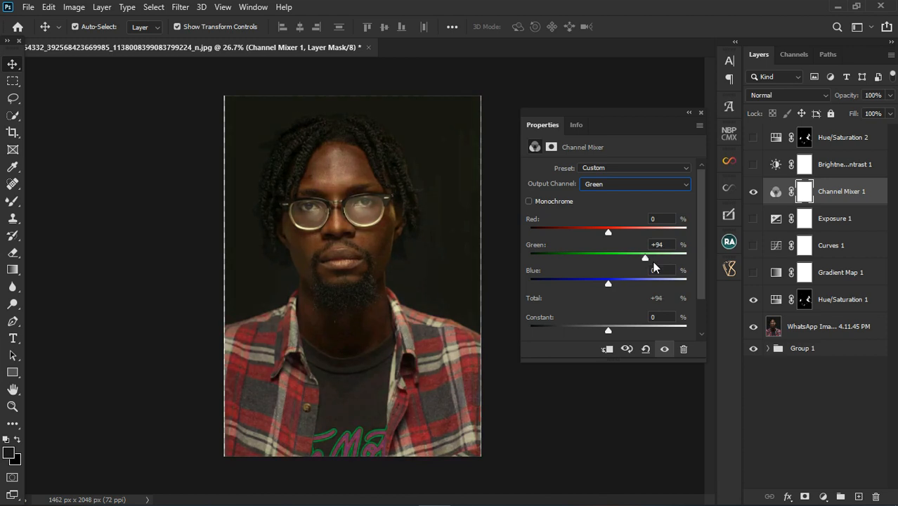
click(701, 112)
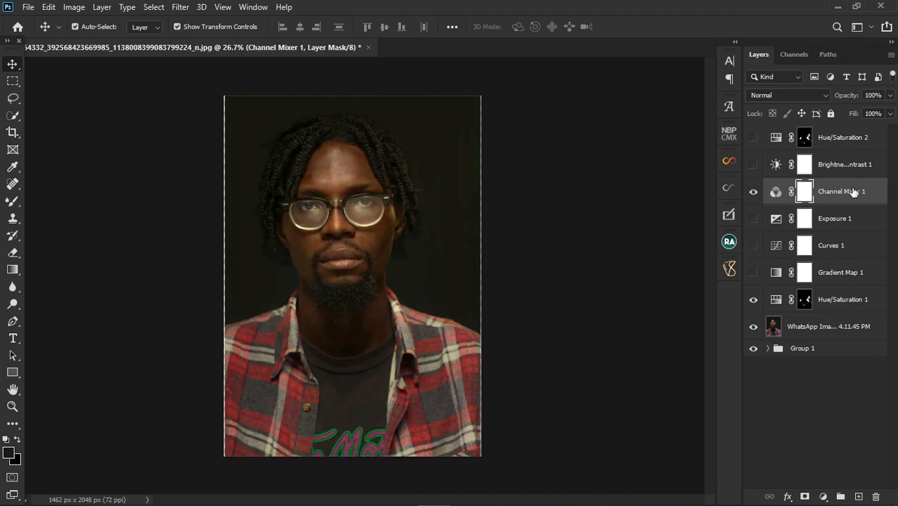
click(753, 191)
Add a Solid Color fill layer in brown #564340 above Channel Mixer 1 and hide it.
click(822, 496)
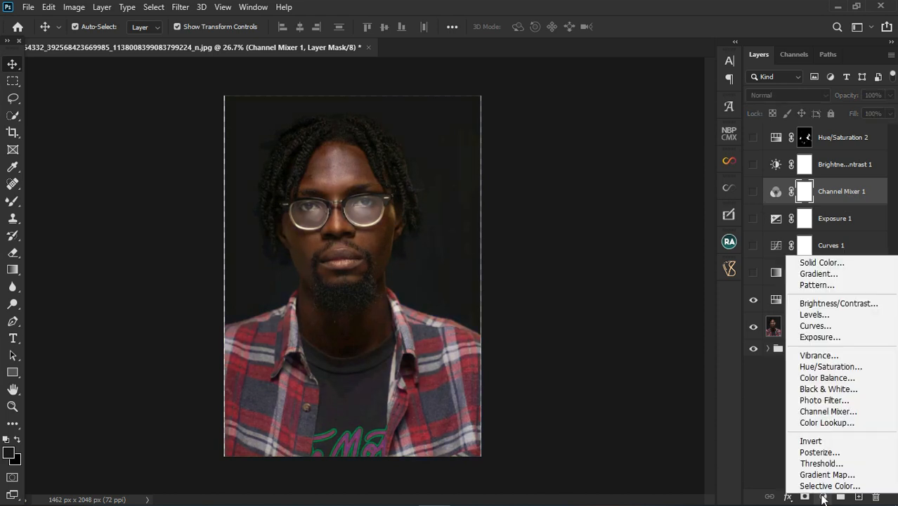
click(830, 267)
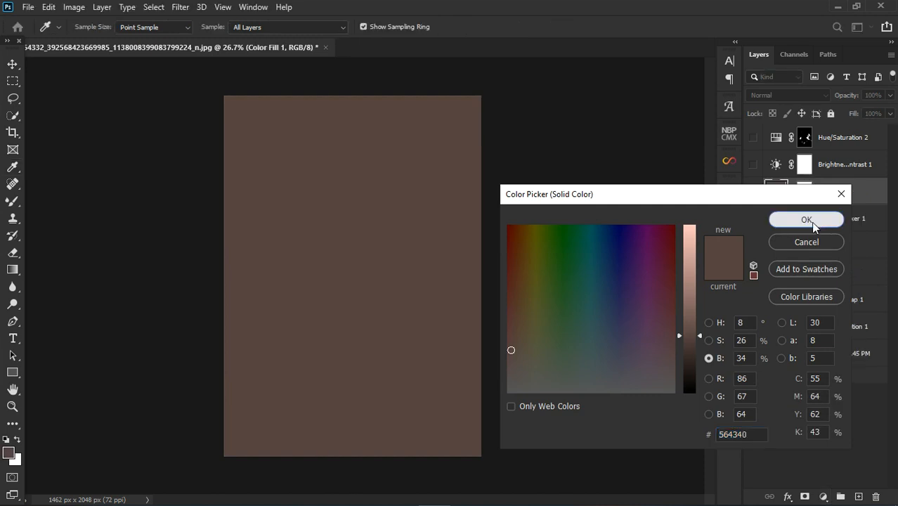
click(810, 221)
click(753, 192)
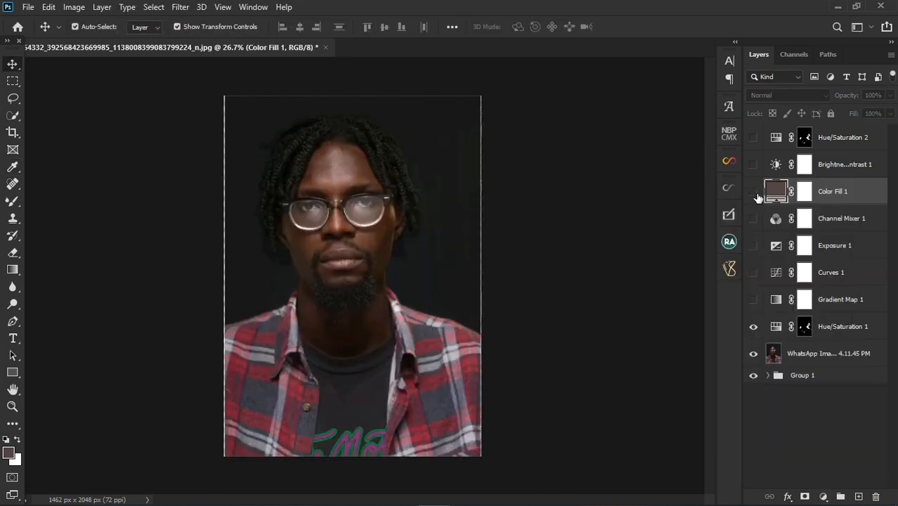
Change Color Fill 1 to #958585 sampled near the edge of the glasses, preview the fill, and hide it again.
scroll(350, 289, up, 2)
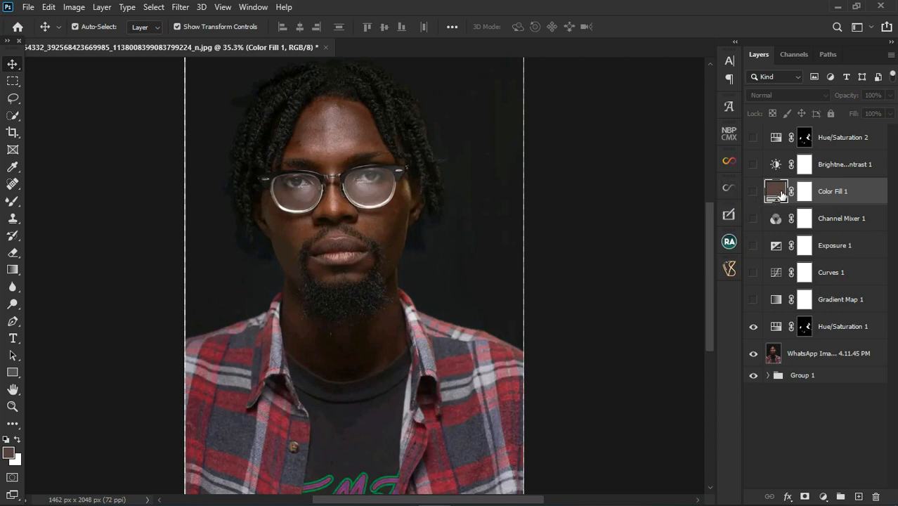
double_click(779, 192)
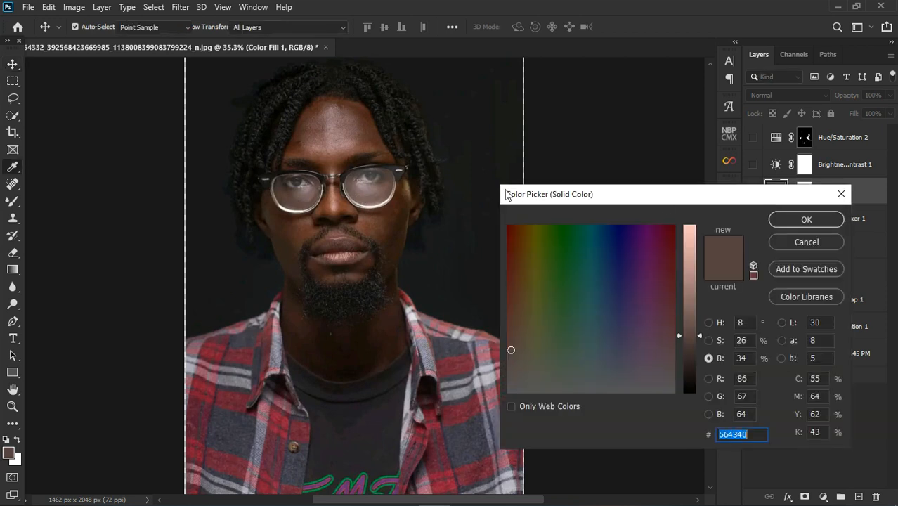
click(401, 191)
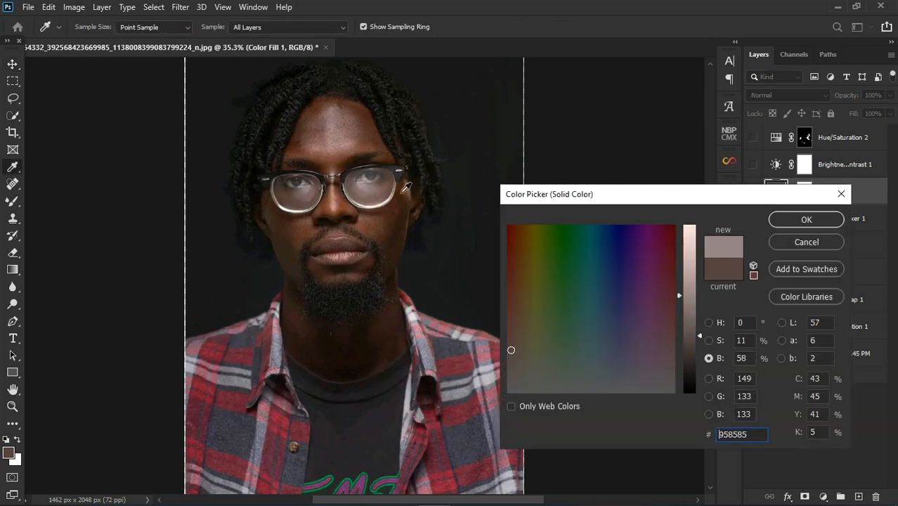
click(789, 227)
click(753, 191)
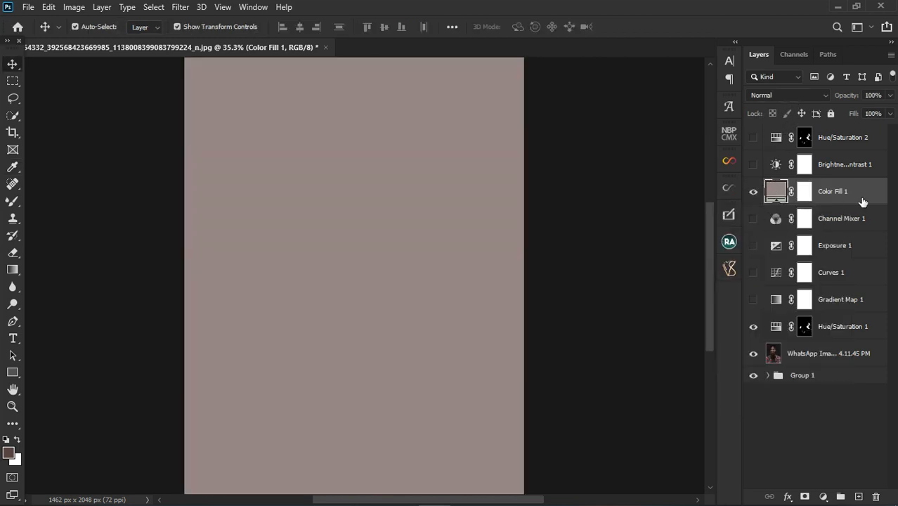
click(753, 191)
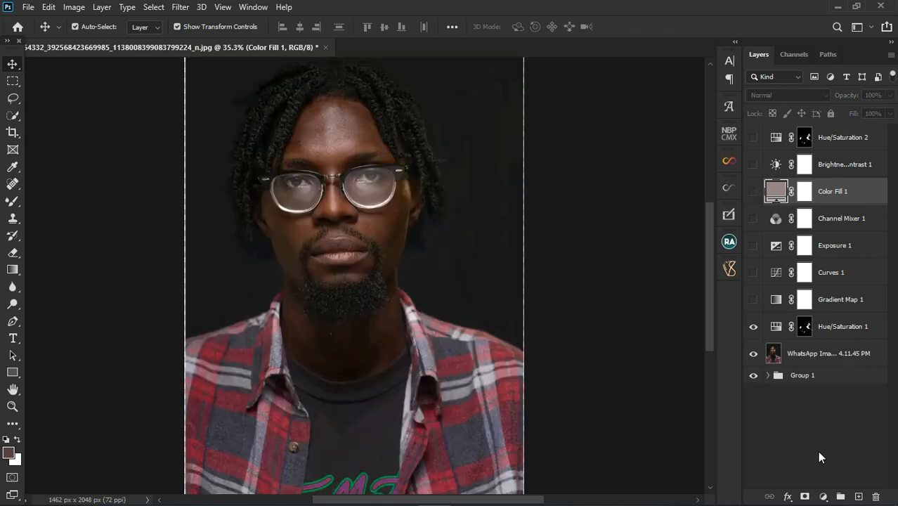
Select the Hue/Saturation 2 layer at the top of the layer stack.
click(824, 497)
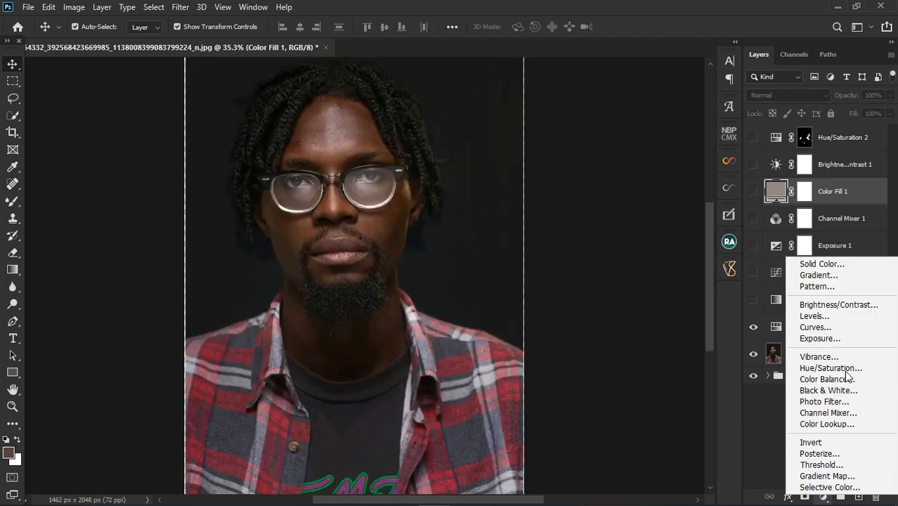
click(763, 438)
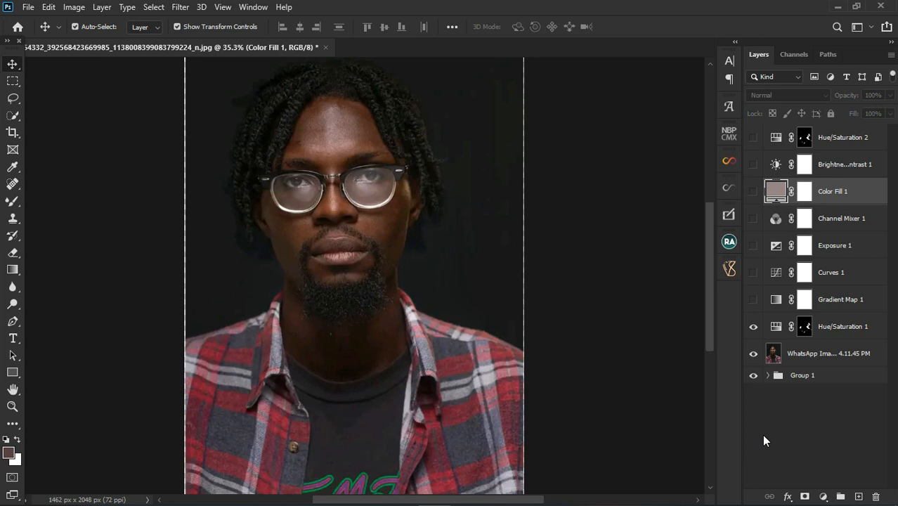
click(846, 149)
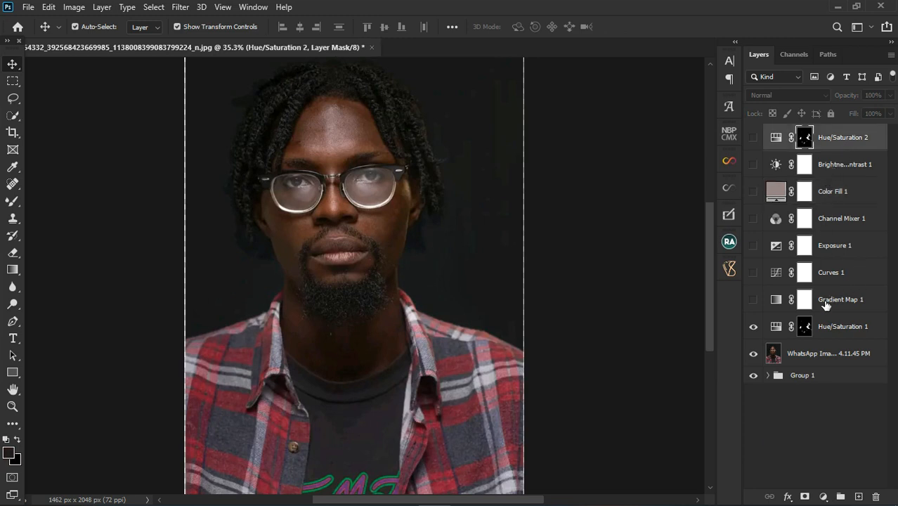